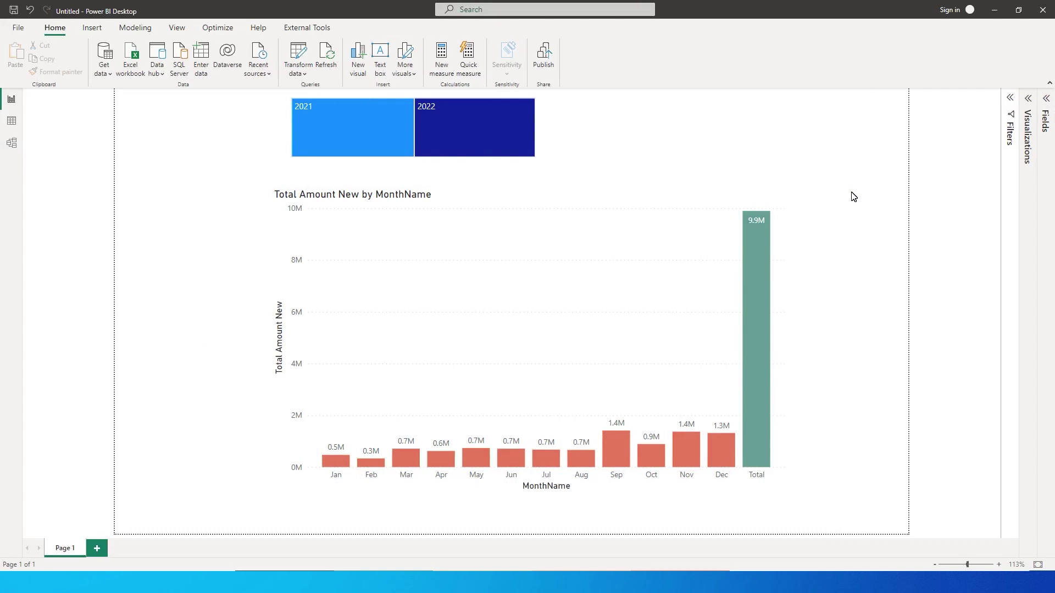
# Filter the finished monthly chart by 2021 and examine its month columns and Total column.
pyautogui.click(488, 135)
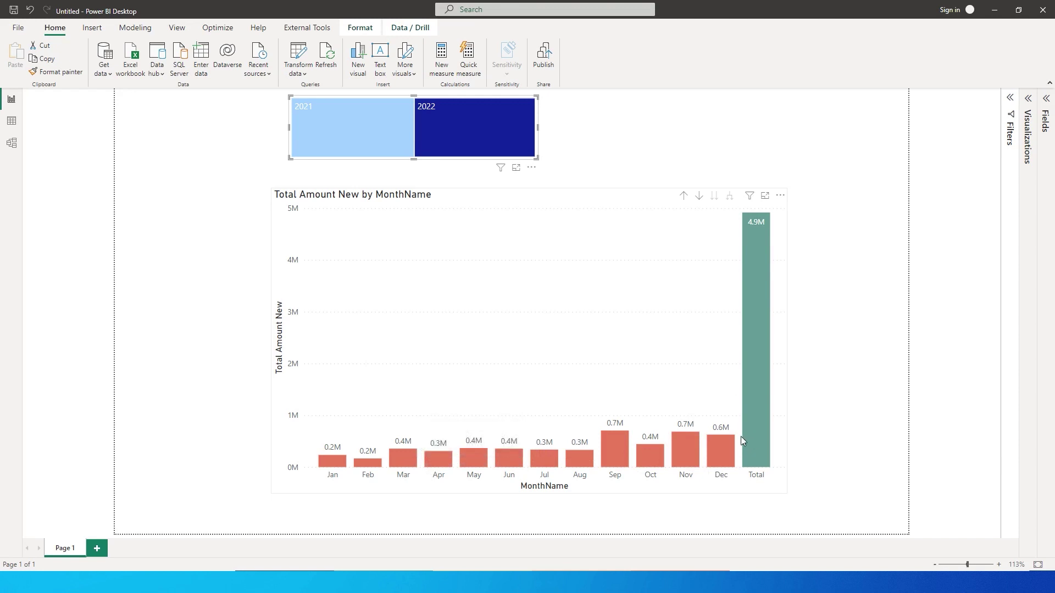
pyautogui.moveTo(754, 431)
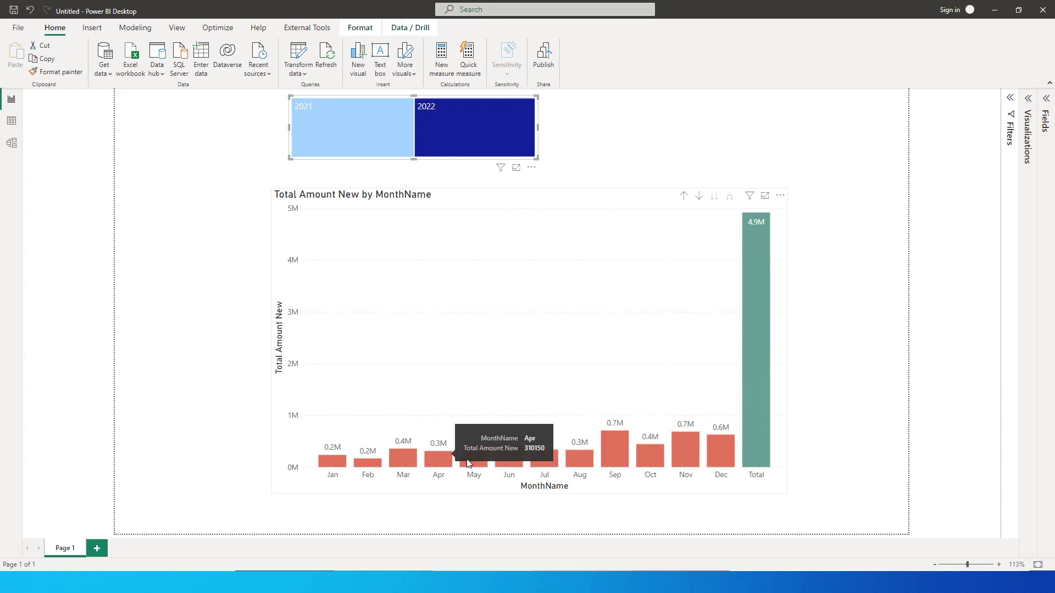
pyautogui.moveTo(756, 224)
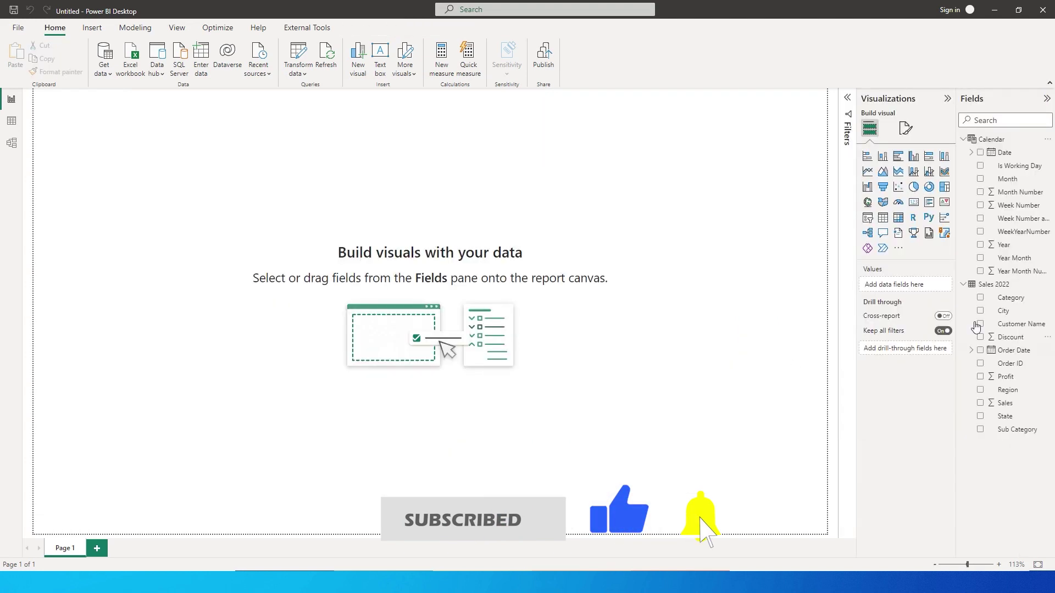
# Review the Sales 2022 and Calendar tables, and relate Calendar's Date column to Order Date in Sales 2022.
pyautogui.click(11, 121)
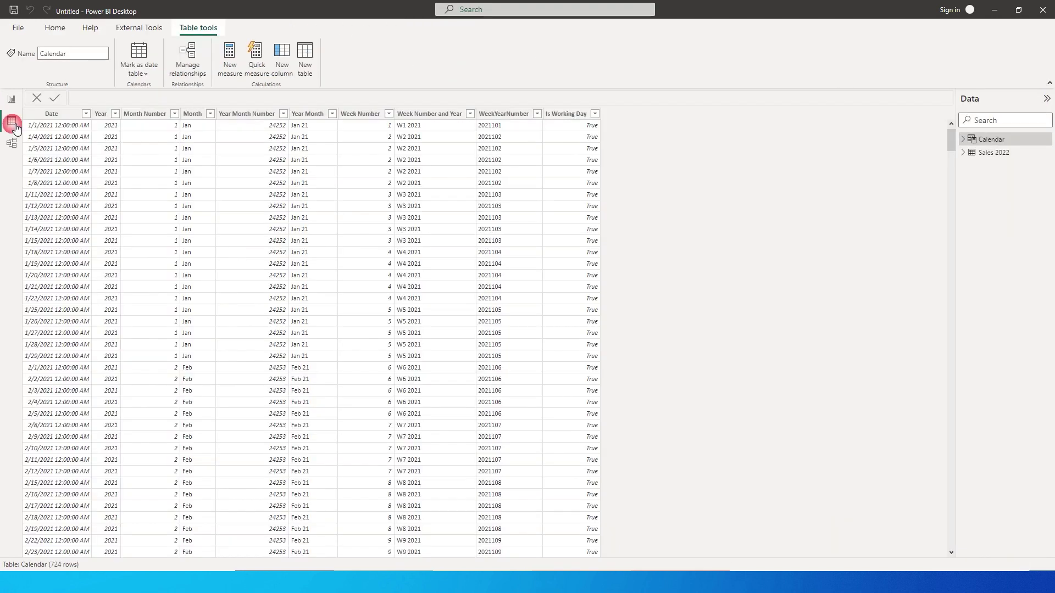
pyautogui.click(997, 154)
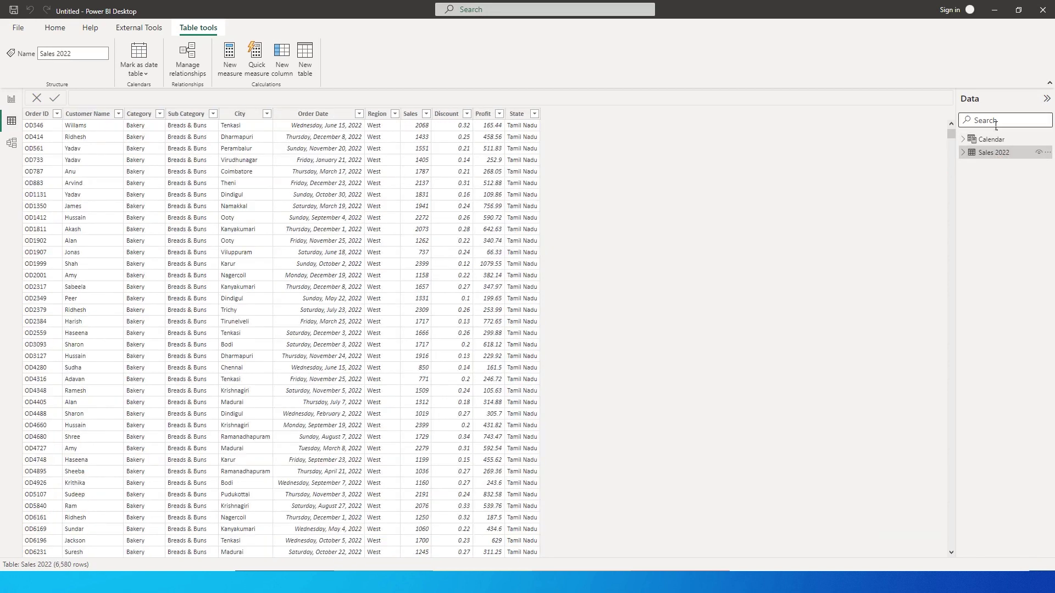
pyautogui.click(992, 140)
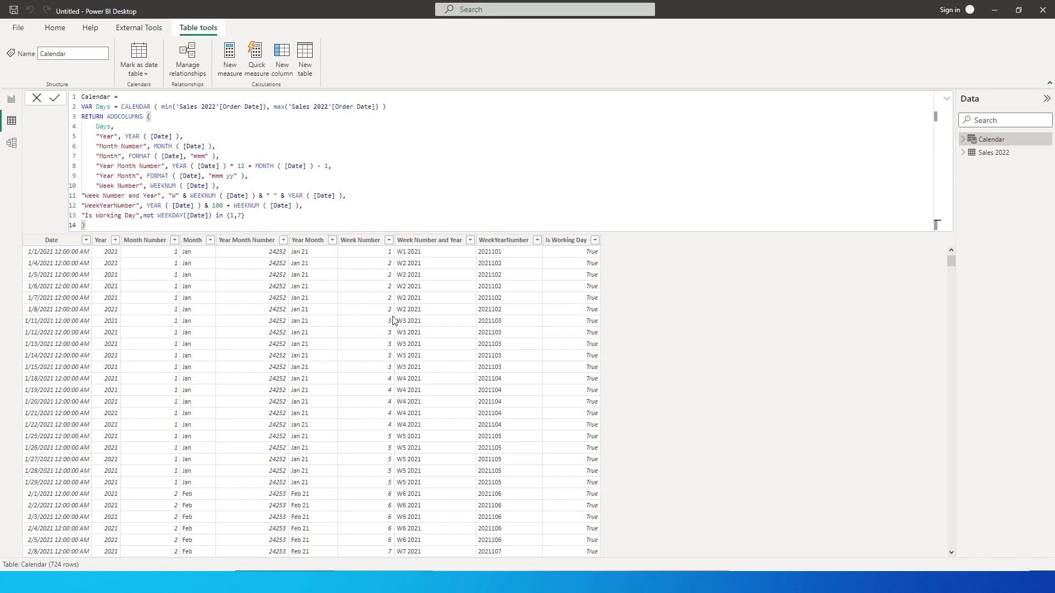
pyautogui.click(11, 143)
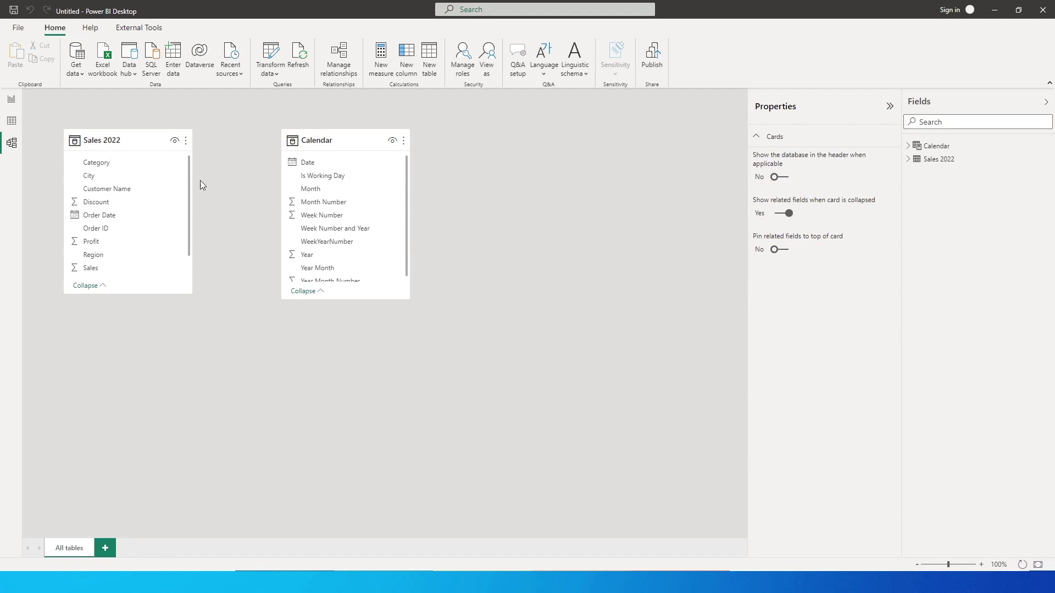
pyautogui.moveTo(305, 162); pyautogui.dragTo(129, 219)
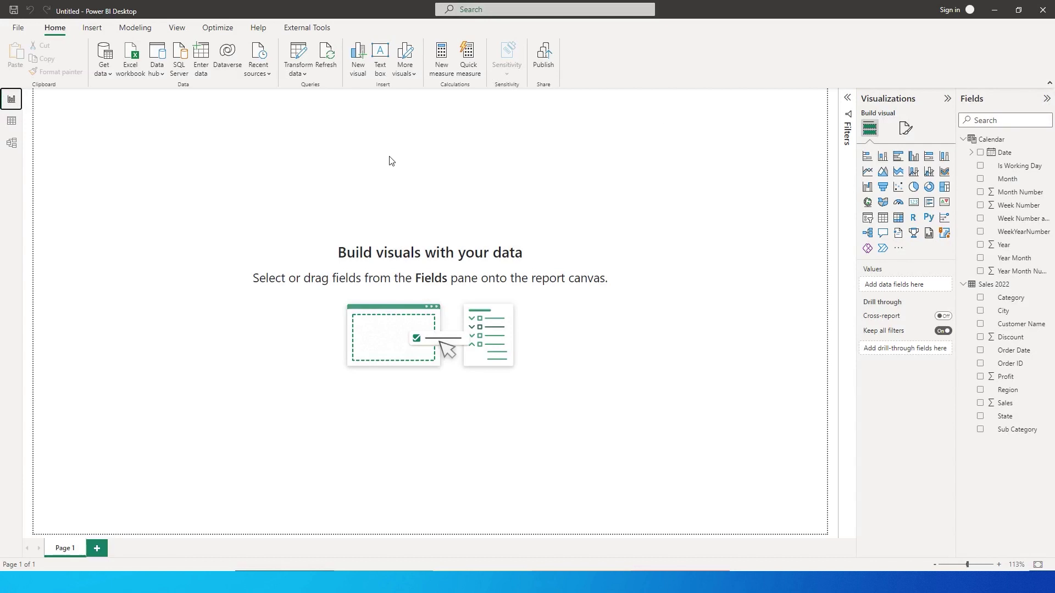
# Start a manually entered table with a Month_Name column listing Jan through Dec, followed by a Total row.
pyautogui.click(200, 59)
pyautogui.doubleClick(349, 138)
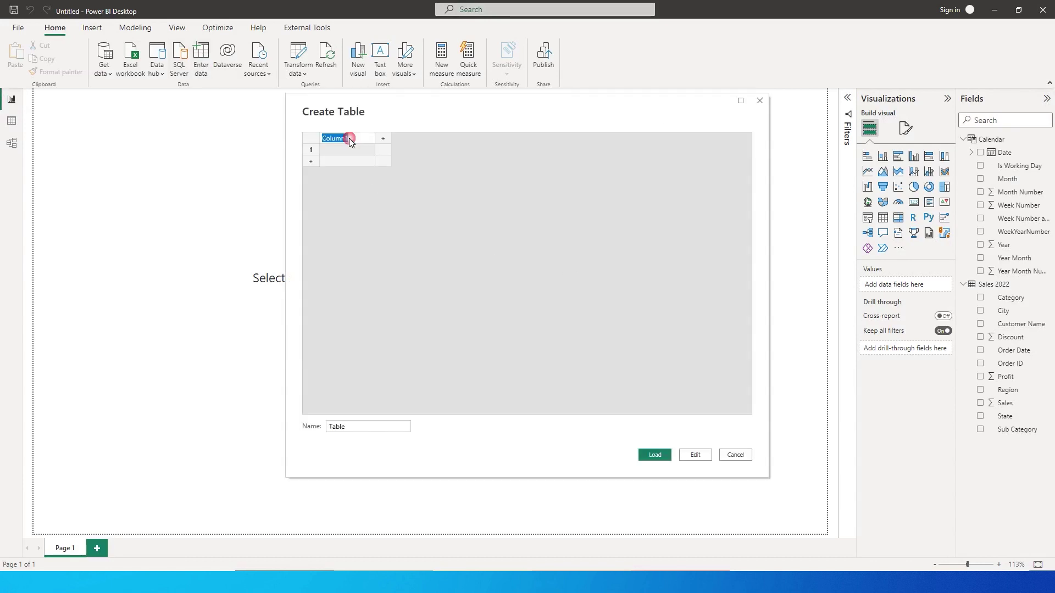
pyautogui.write('Month_Name')
pyautogui.click(337, 150)
pyautogui.write('Jan')
pyautogui.press('Return')
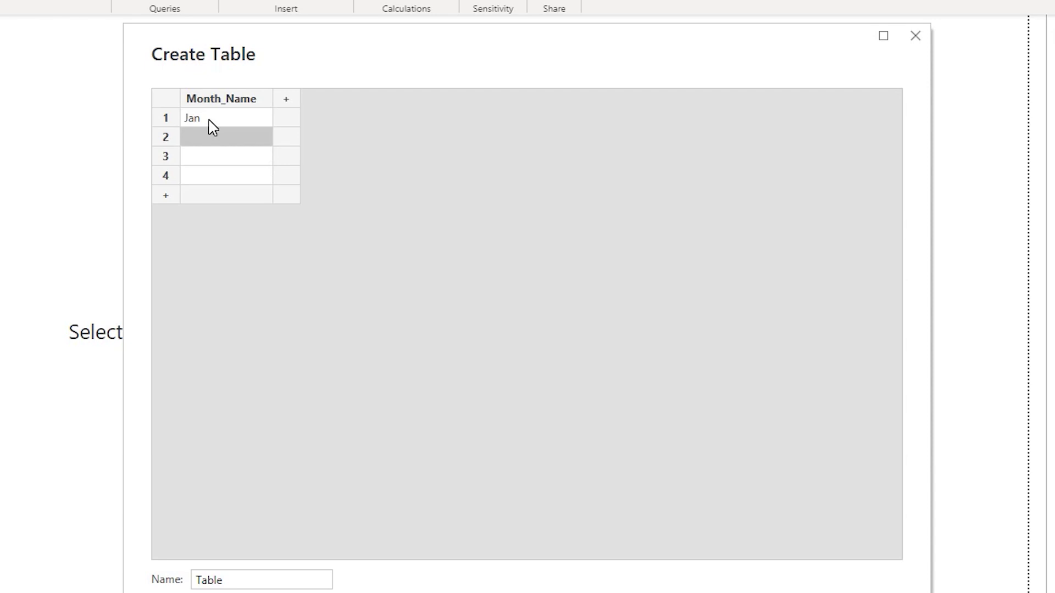
pyautogui.write('Feb')
pyautogui.press('Return')
pyautogui.write('Mar')
pyautogui.press('Return')
pyautogui.write('Apr')
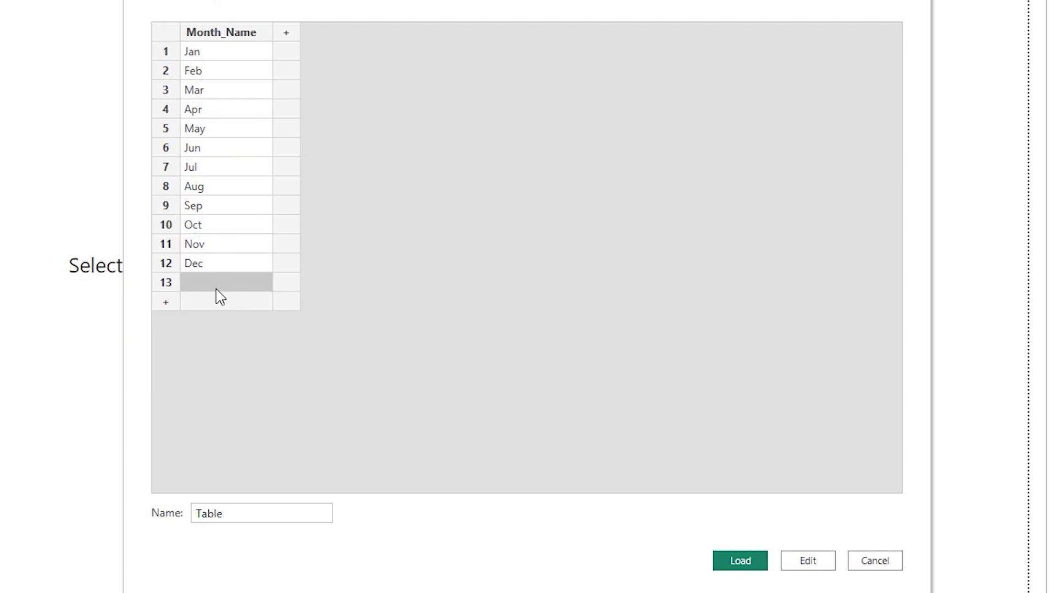
pyautogui.write('Total')
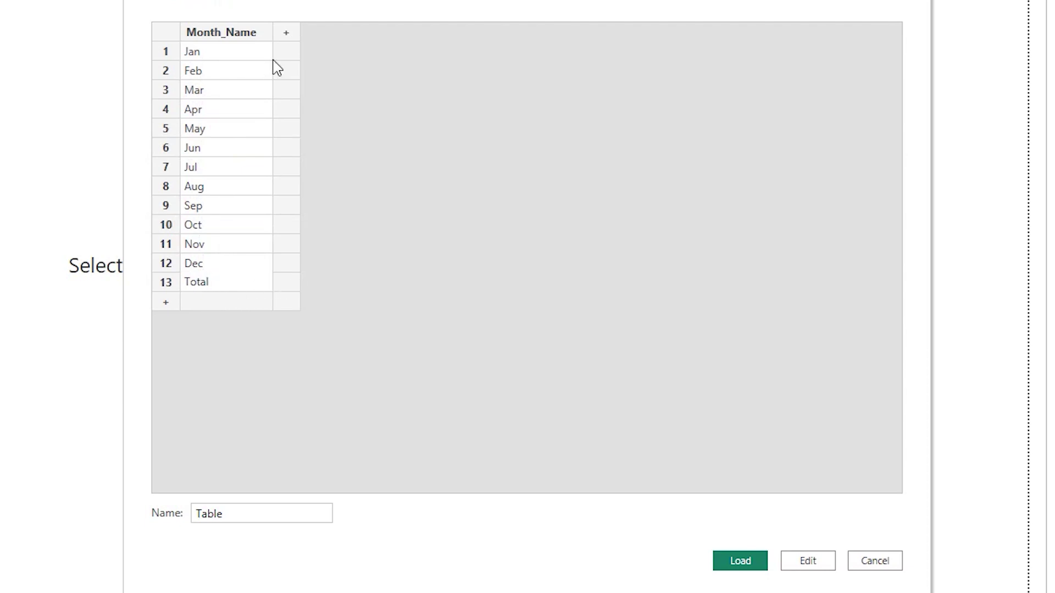
# Add a Month_Num column to the new table, numbering the months 1 to 12 and the Total row 13.
pyautogui.click(284, 34)
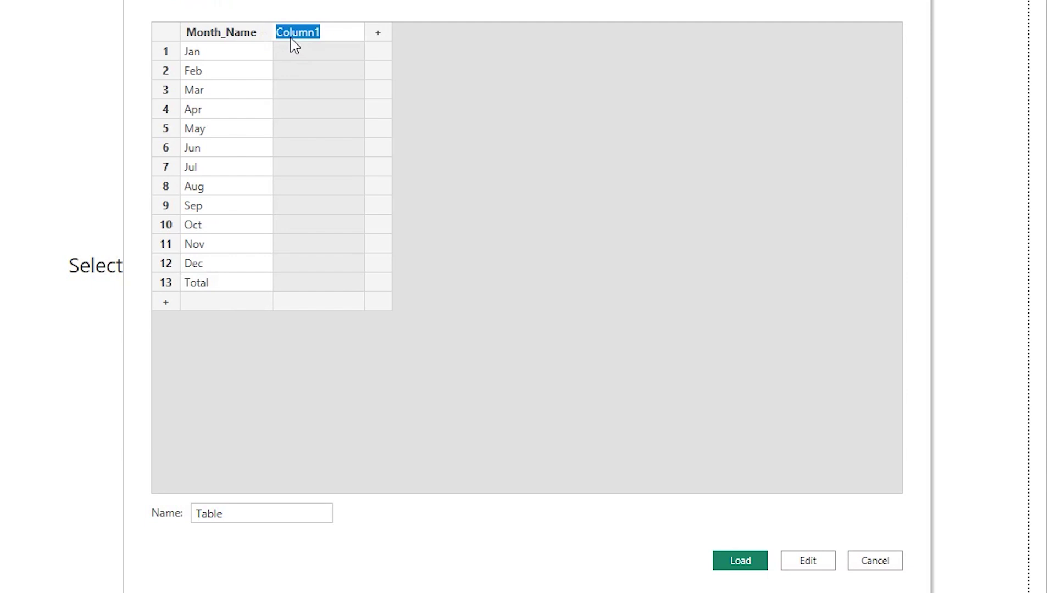
pyautogui.write('Month_Num')
pyautogui.press('Return')
pyautogui.write('1')
pyautogui.press('Return')
pyautogui.write('2')
pyautogui.press('Return')
pyautogui.write('3')
pyautogui.press('Return')
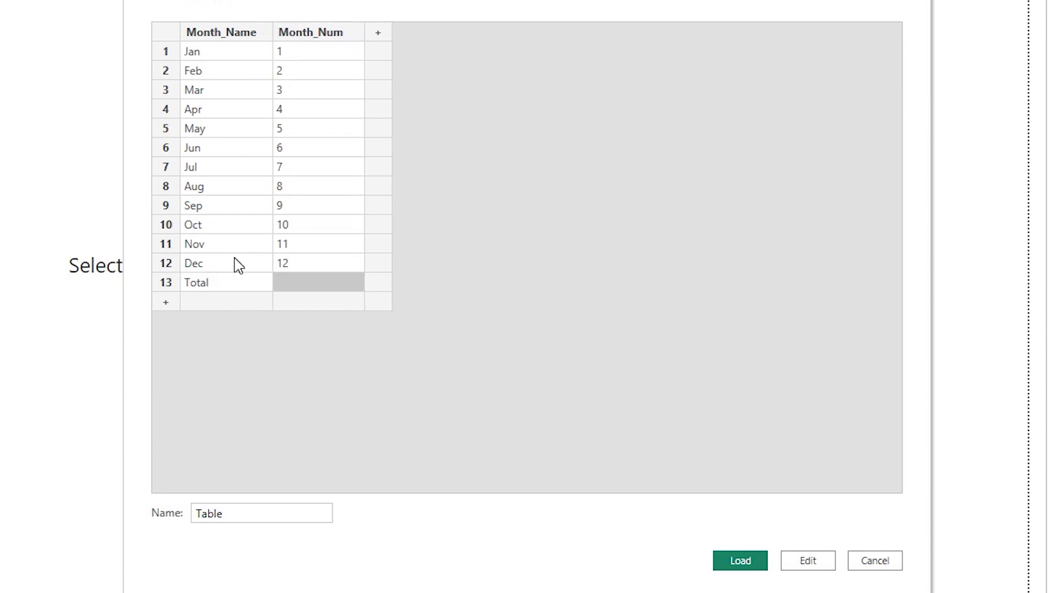
pyautogui.write('13')
# Name the new table Month_Name and load it into the model.
pyautogui.moveTo(225, 514); pyautogui.dragTo(163, 525)
pyautogui.write('Month_Name')
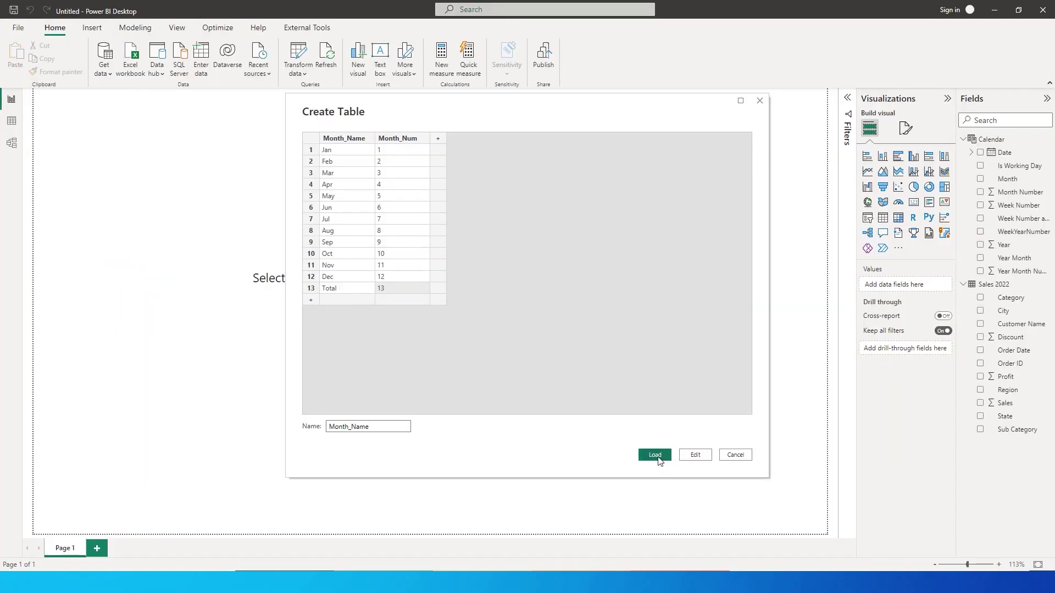
pyautogui.click(740, 560)
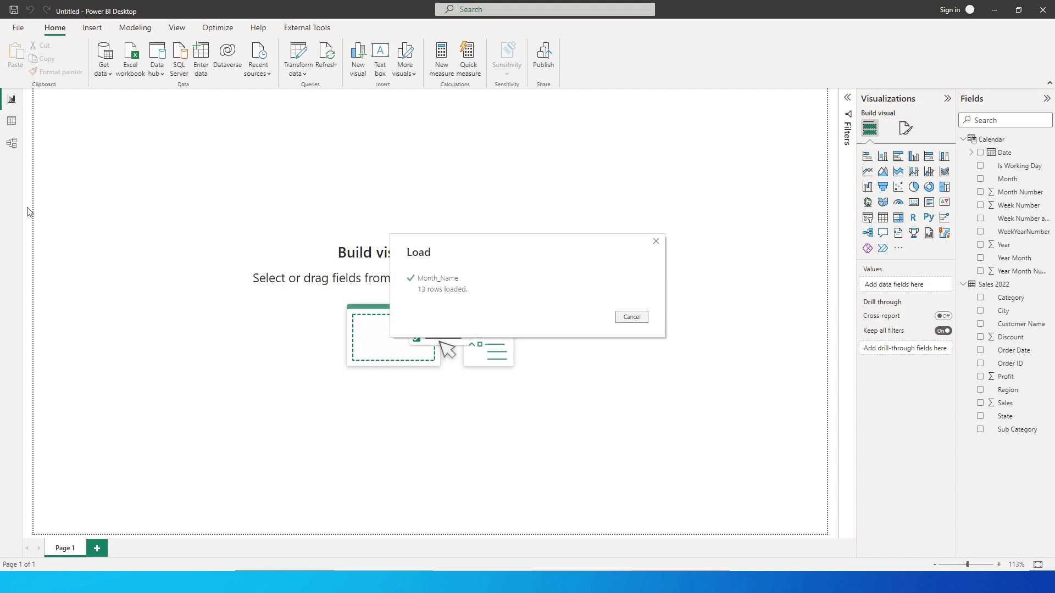
# Relate the Month_Name column of the Month_Name table to Calendar's Month column, and check the Calendar data.
pyautogui.click(12, 144)
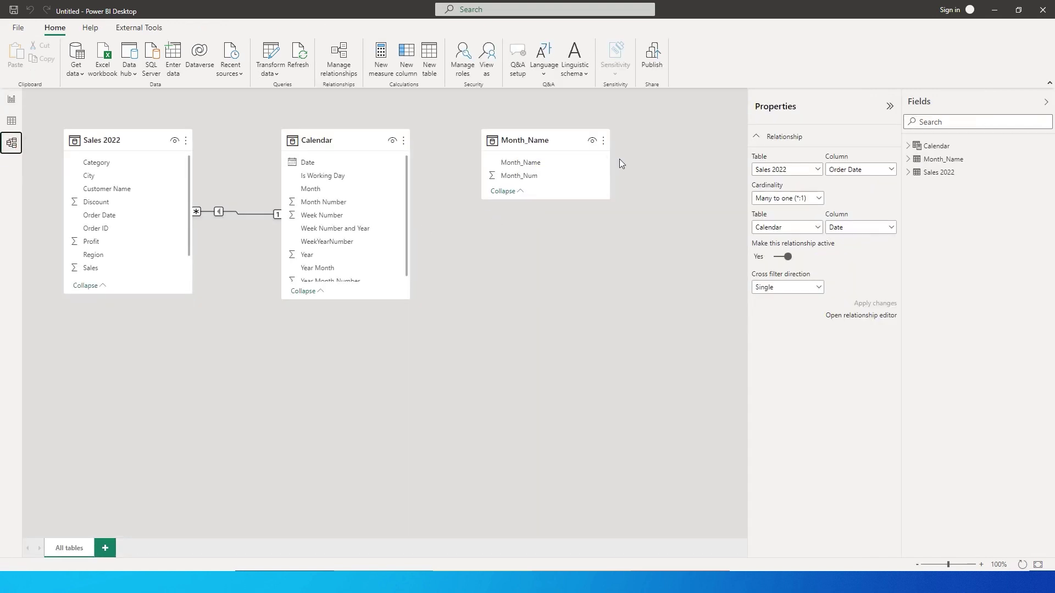
pyautogui.click(519, 165)
pyautogui.moveTo(514, 167); pyautogui.dragTo(338, 191)
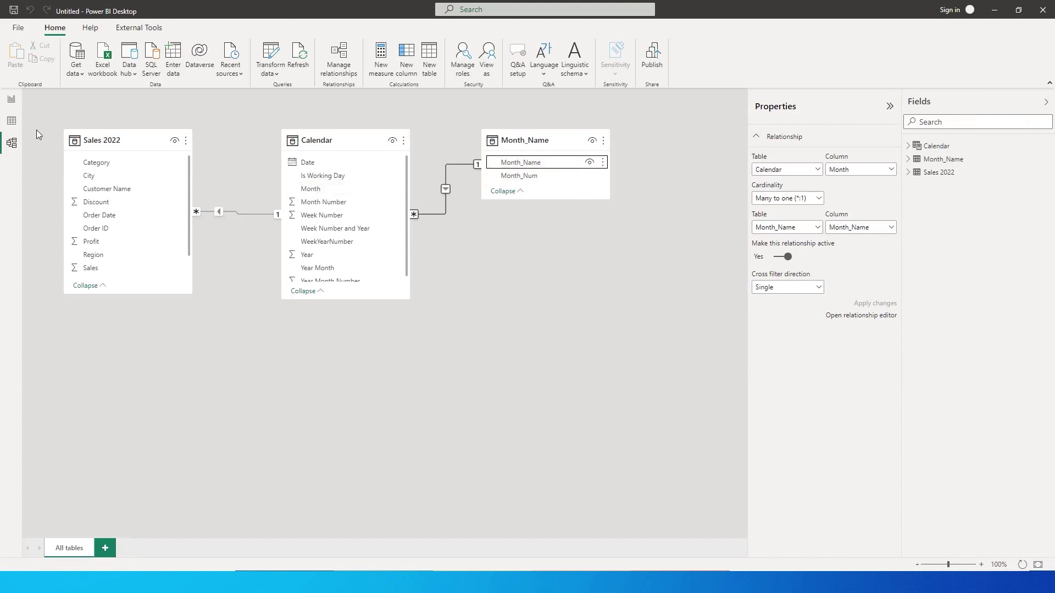
pyautogui.click(12, 120)
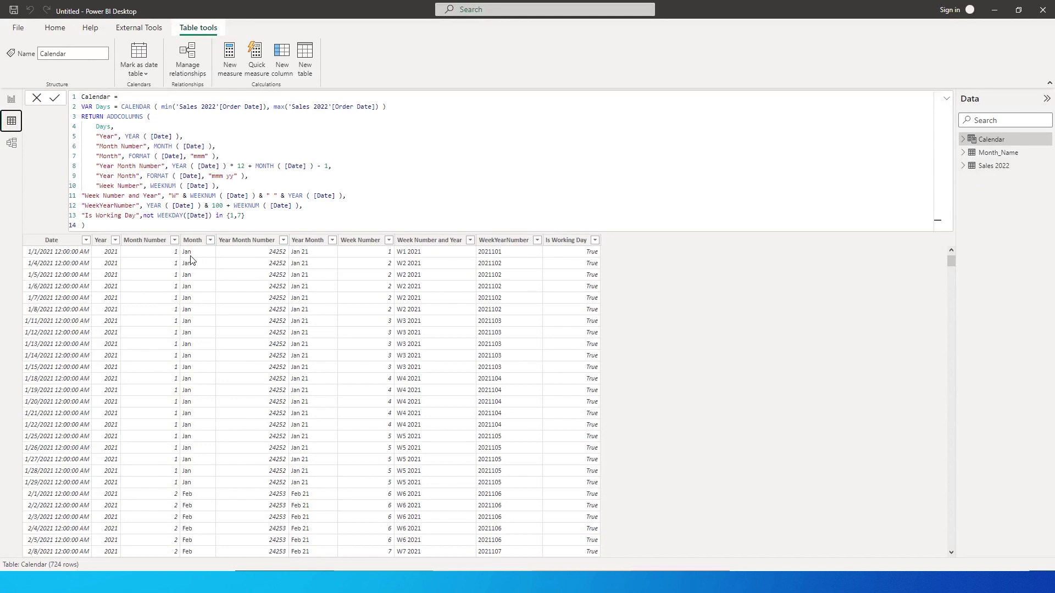
# Build a stacked column chart of Sales by Month_Name on the report page, enlarge it and move it toward the page's middle.
pyautogui.click(11, 99)
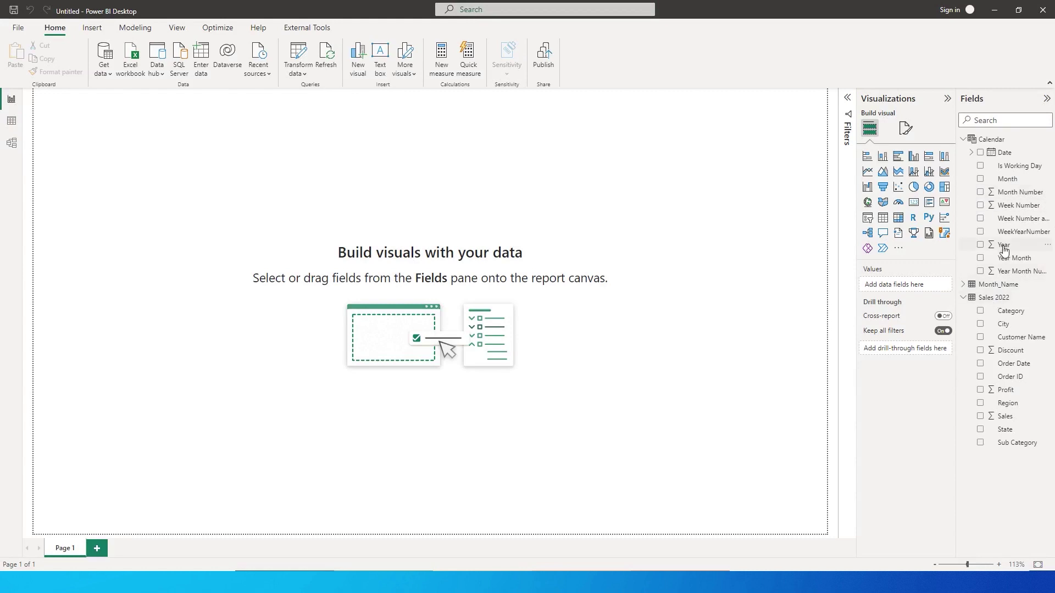
pyautogui.click(967, 286)
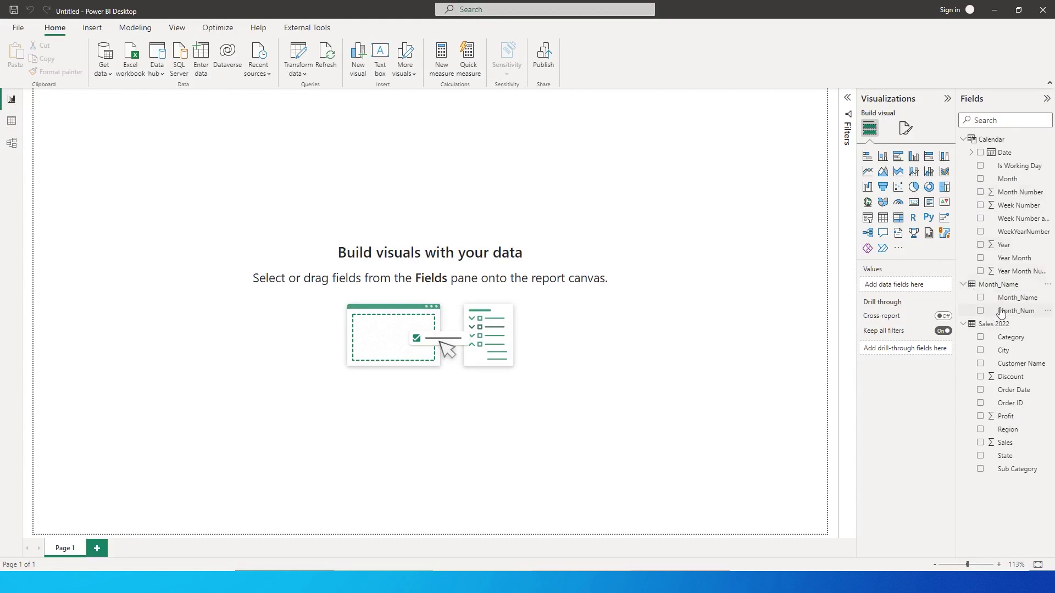
pyautogui.click(981, 298)
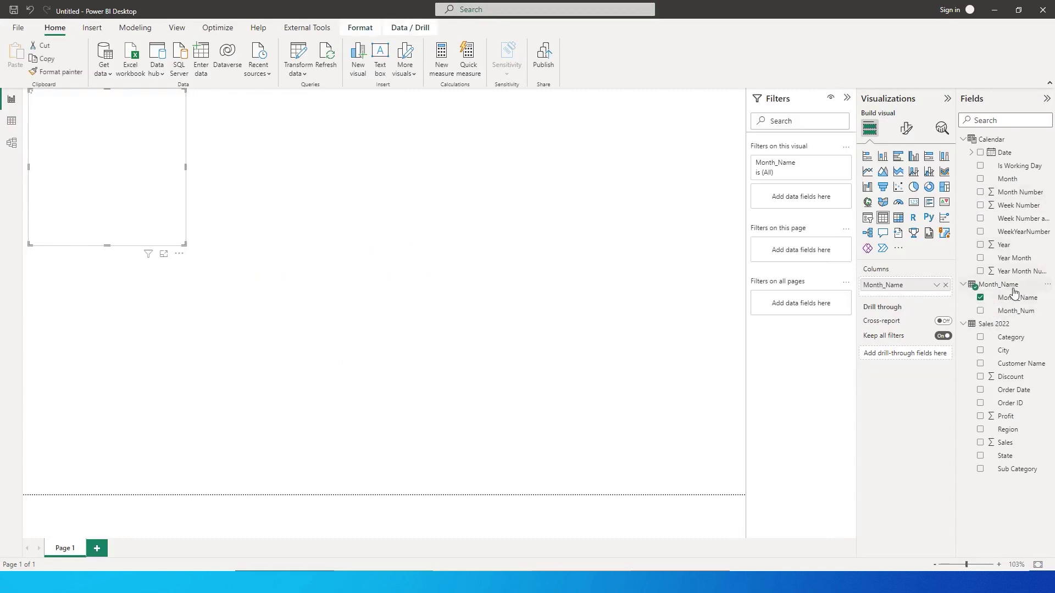
pyautogui.click(981, 443)
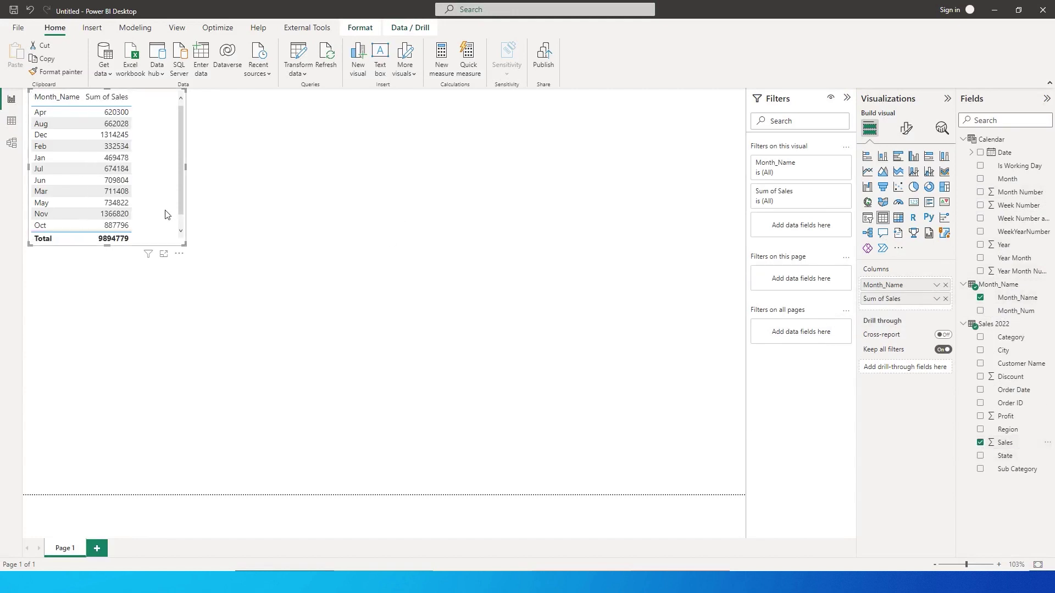
pyautogui.click(882, 156)
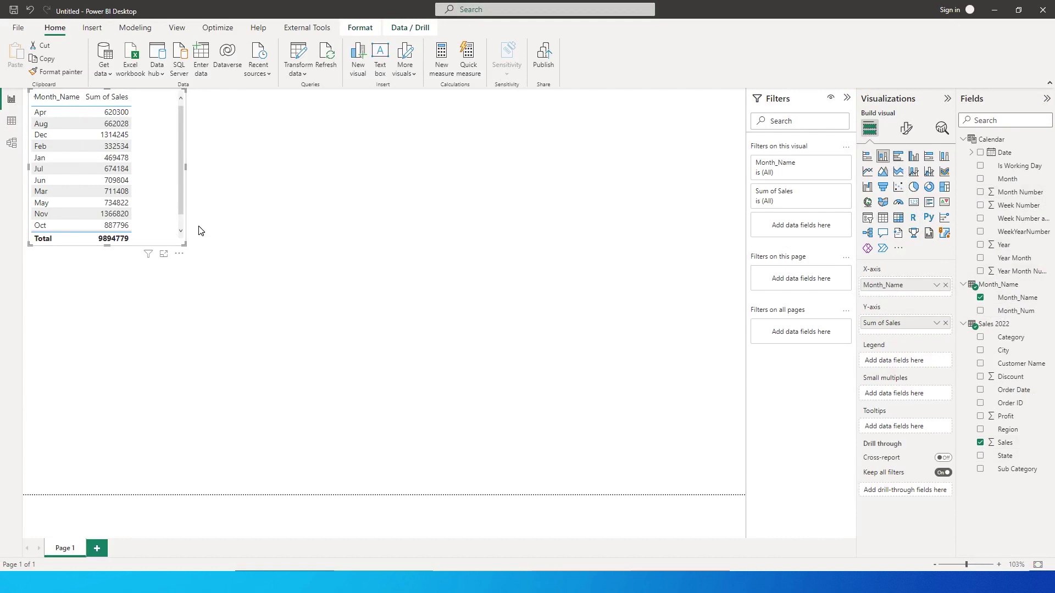
pyautogui.moveTo(190, 247); pyautogui.dragTo(558, 423)
pyautogui.moveTo(303, 158); pyautogui.dragTo(363, 189)
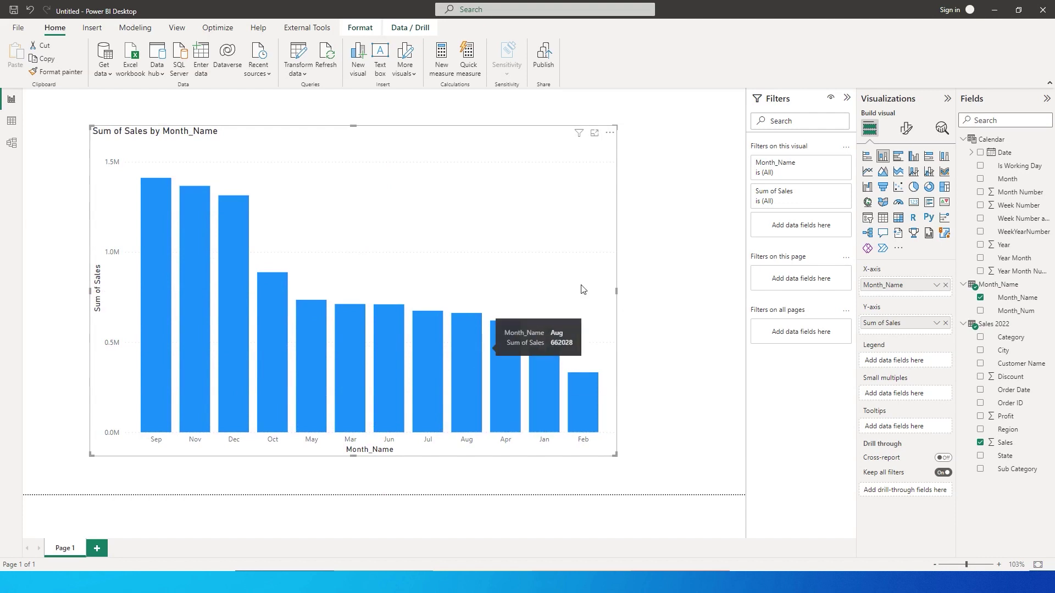
# Set the Month_Name column to sort by Month_Num.
pyautogui.click(1018, 300)
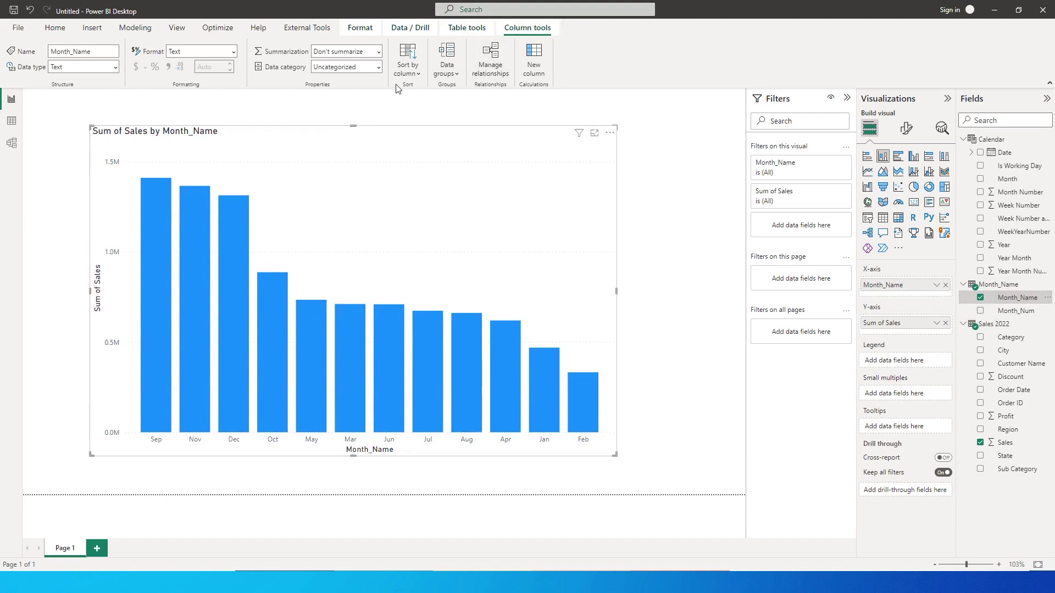
pyautogui.click(411, 77)
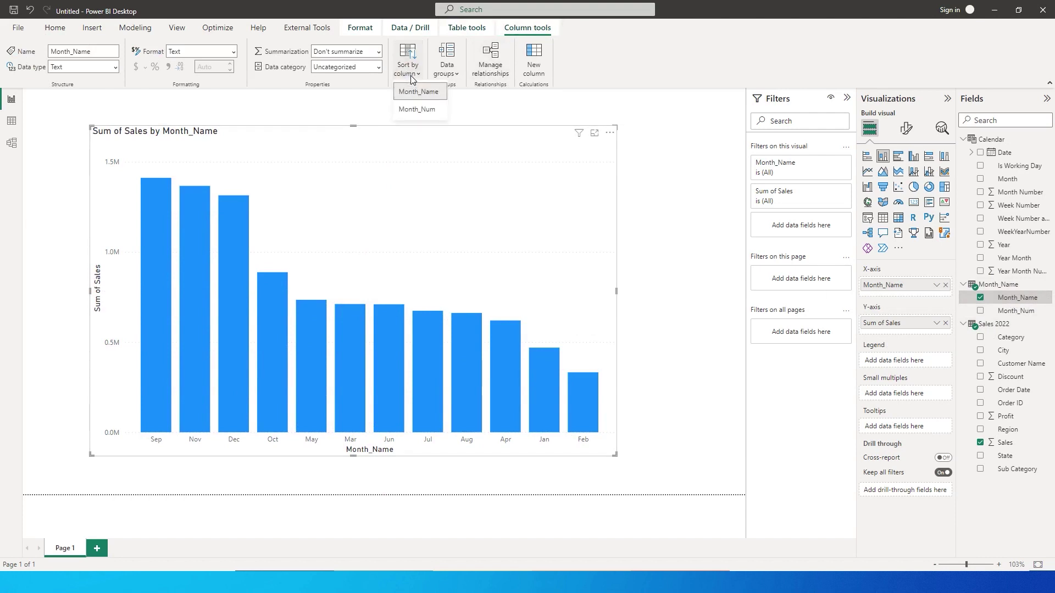
pyautogui.click(420, 114)
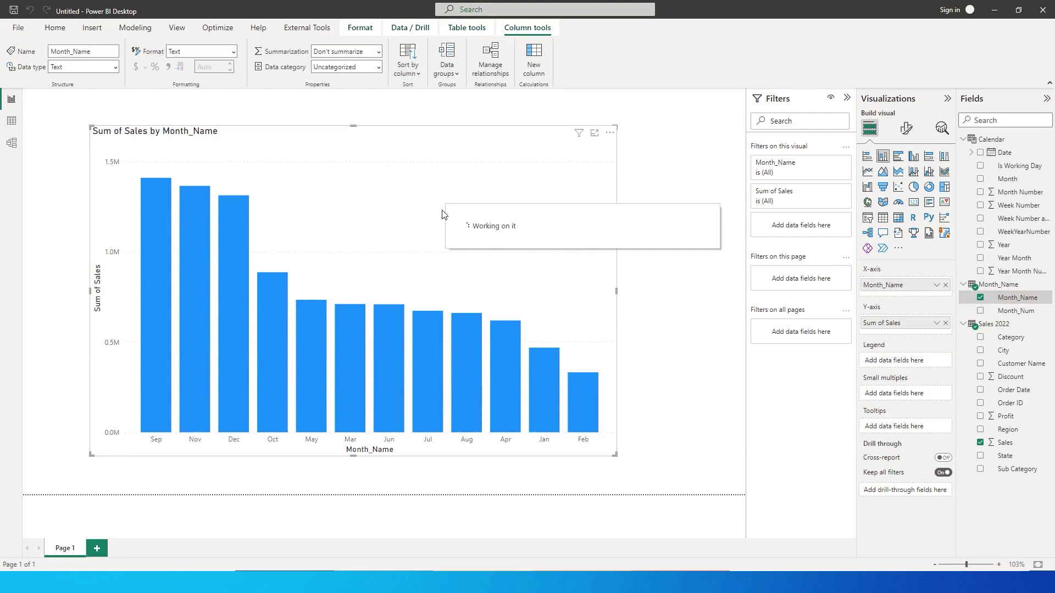
# Sort the column chart's axis by Month_Name in ascending order and turn on its data labels.
pyautogui.click(610, 133)
pyautogui.moveTo(649, 199)
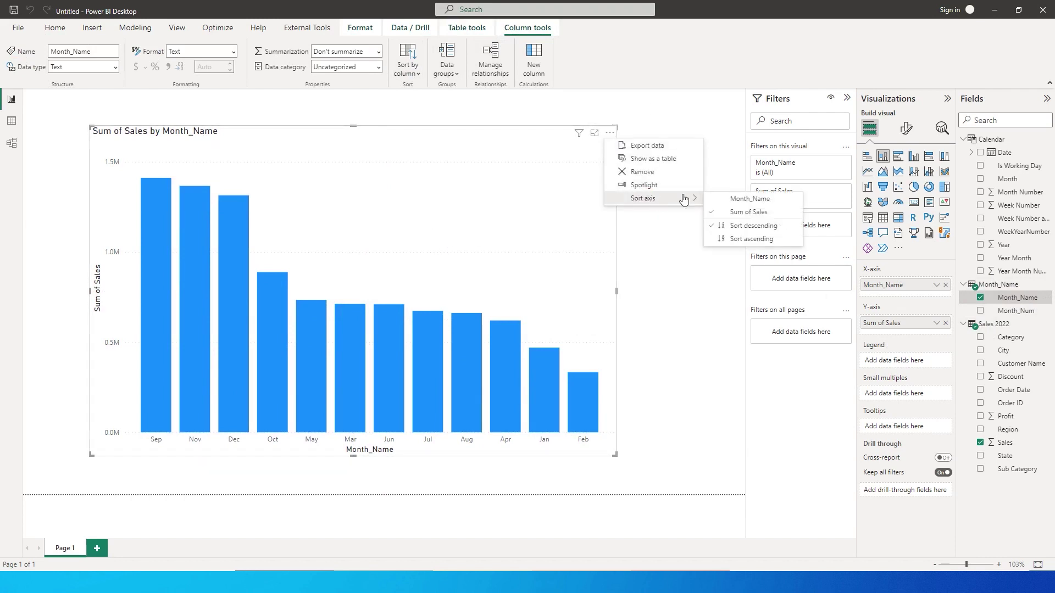
pyautogui.click(751, 199)
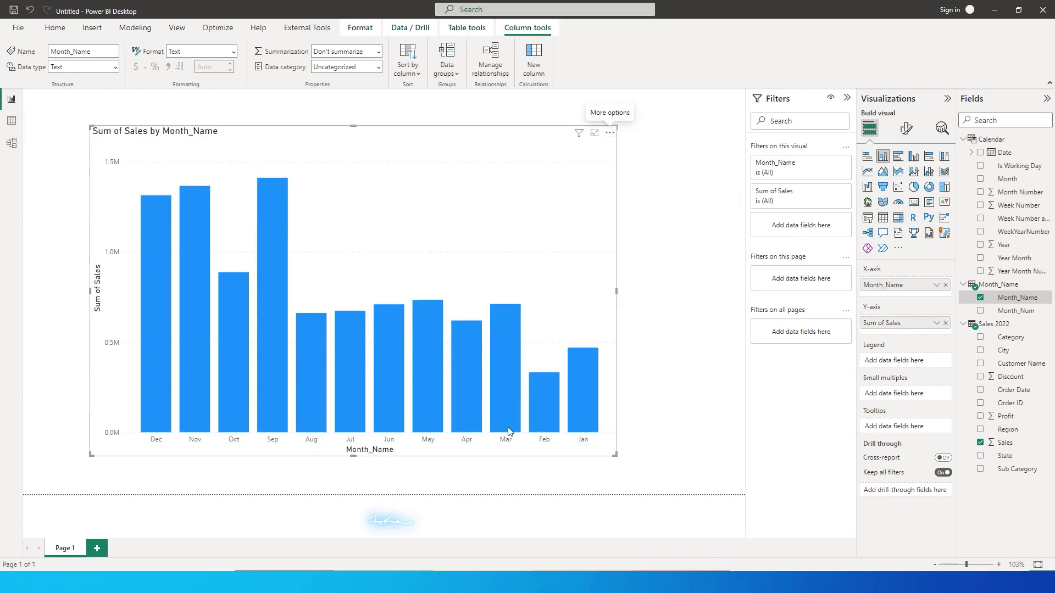
pyautogui.click(610, 132)
pyautogui.moveTo(643, 199)
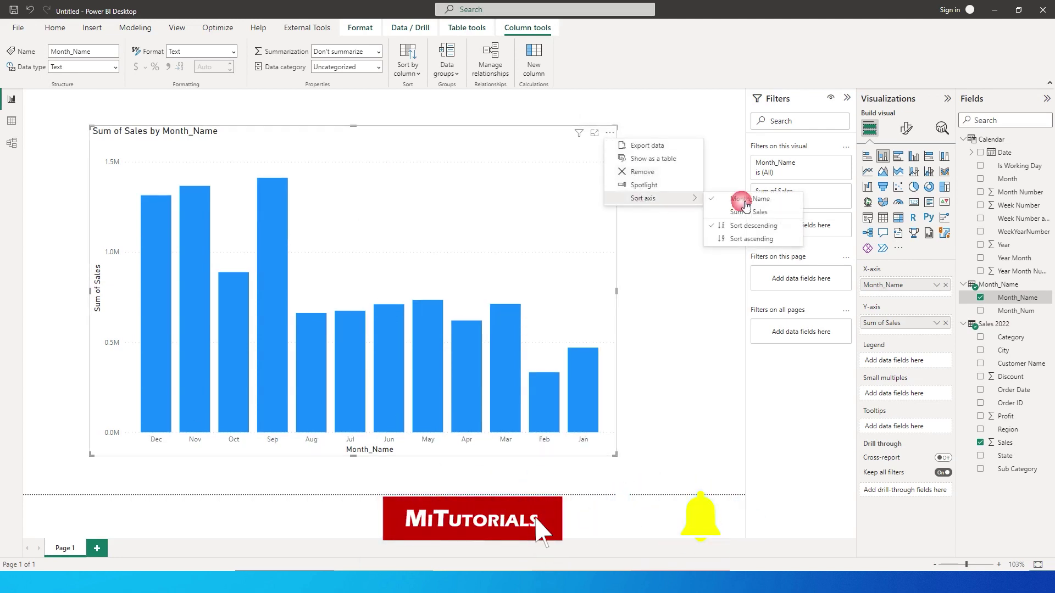
pyautogui.click(741, 242)
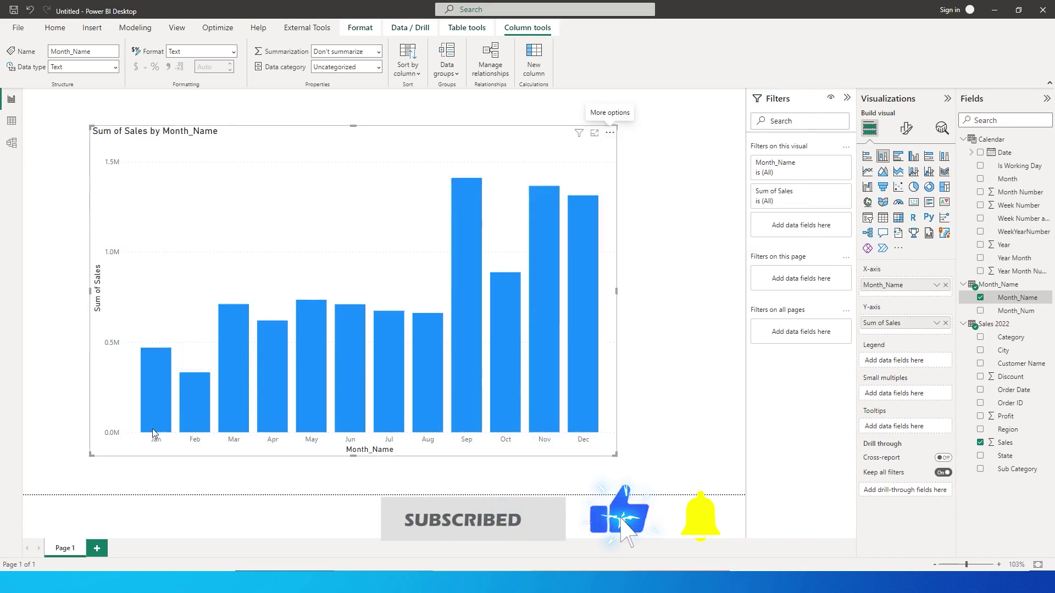
pyautogui.click(906, 128)
pyautogui.click(942, 363)
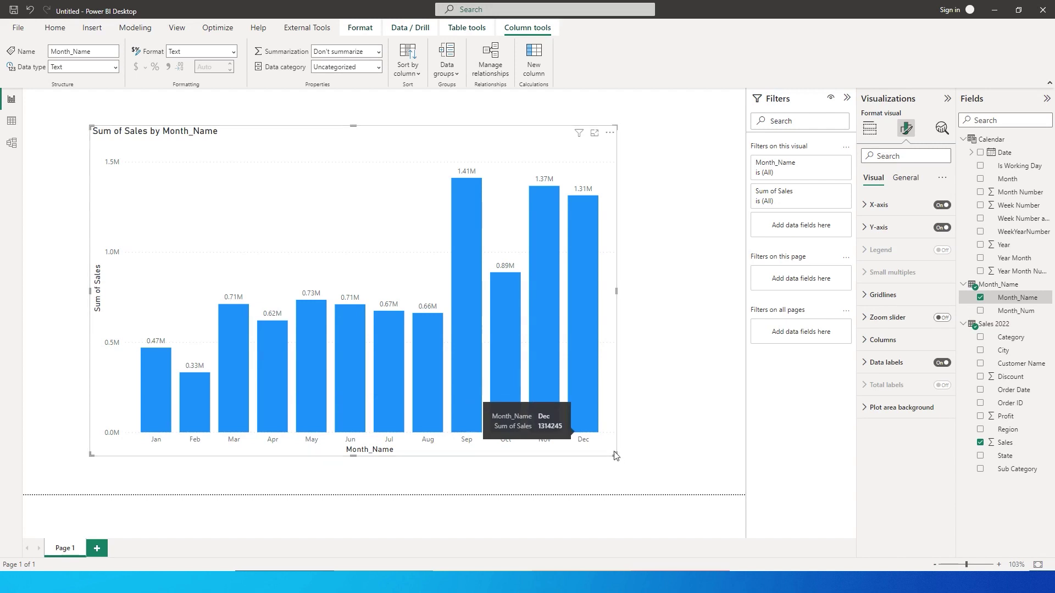
# Add a new measure to the Sales 2022 table and begin its formula as Total_Sales = Calculate(SUM(.
pyautogui.click(993, 324)
pyautogui.click(1047, 324)
pyautogui.click(217, 103)
pyautogui.click(230, 57)
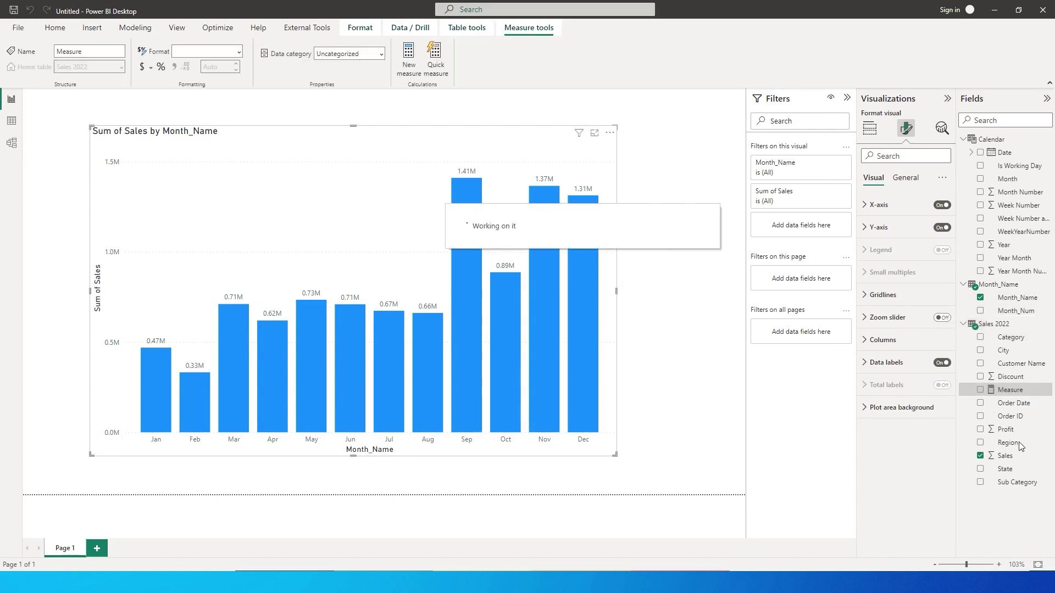
pyautogui.click(979, 455)
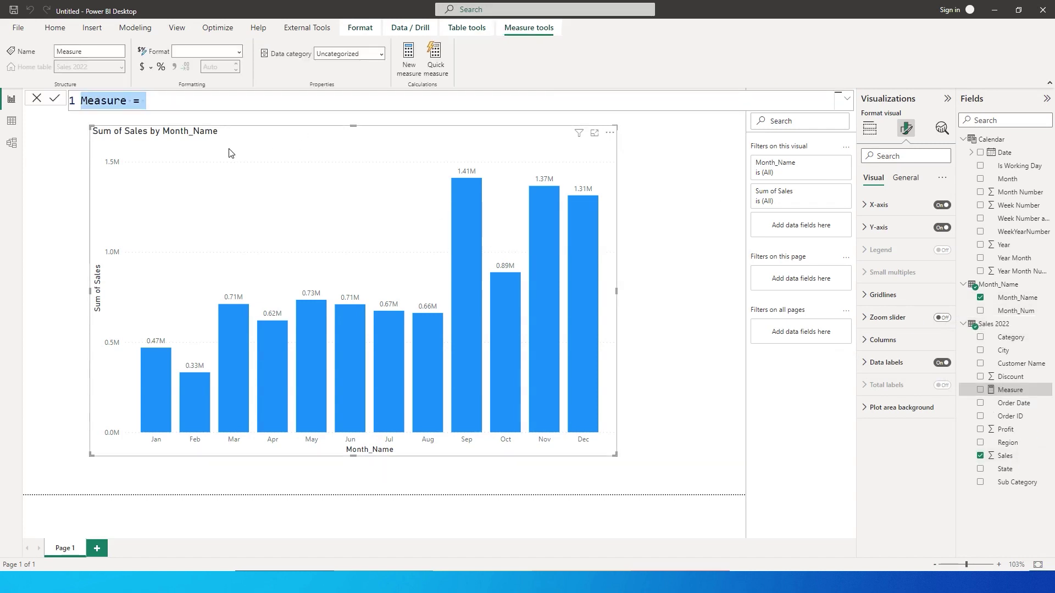
pyautogui.write('tota')
pyautogui.press('BackSpace')
pyautogui.press('BackSpace')
pyautogui.press('BackSpace')
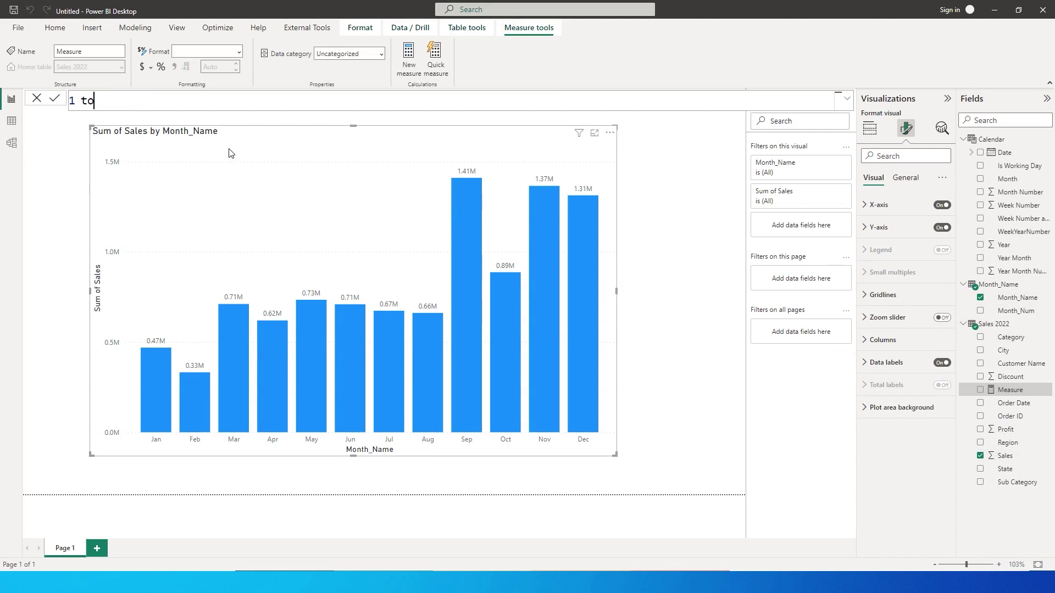
pyautogui.write('otal_Sales = Calculate(SUM(')
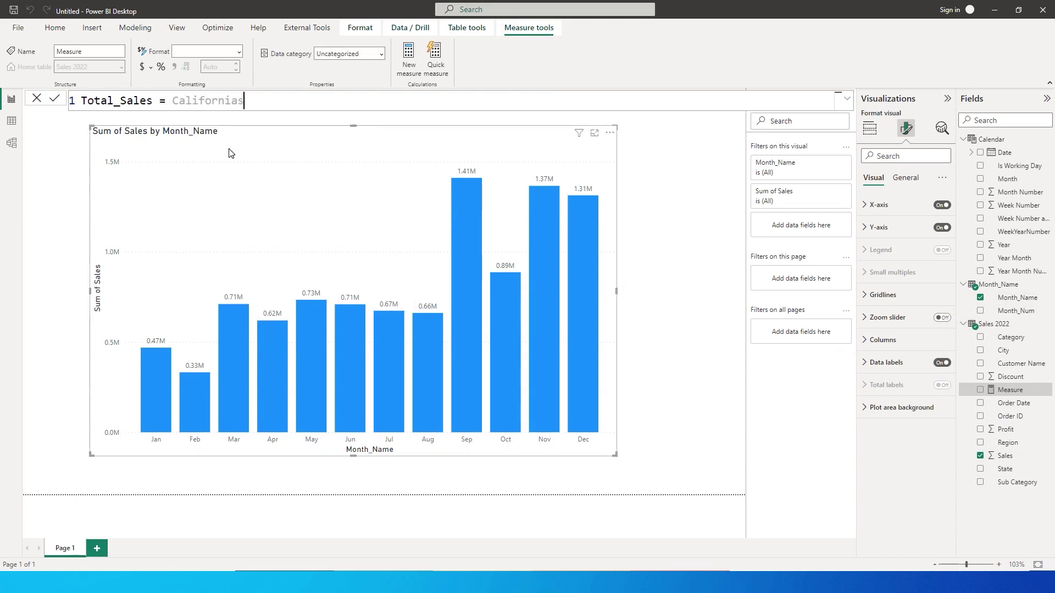
# Complete the Total_Sales formula with the 'Sales 2022'[Sales] column as the SUM argument, close both brackets and commit the measure.
pyautogui.write('sales')
pyautogui.press('Down')
pyautogui.press('Down')
pyautogui.press('Down')
pyautogui.press('Down')
pyautogui.press('Down')
pyautogui.press('Down')
pyautogui.press('Down')
pyautogui.press('Down')
pyautogui.press('Down')
pyautogui.press('Tab')
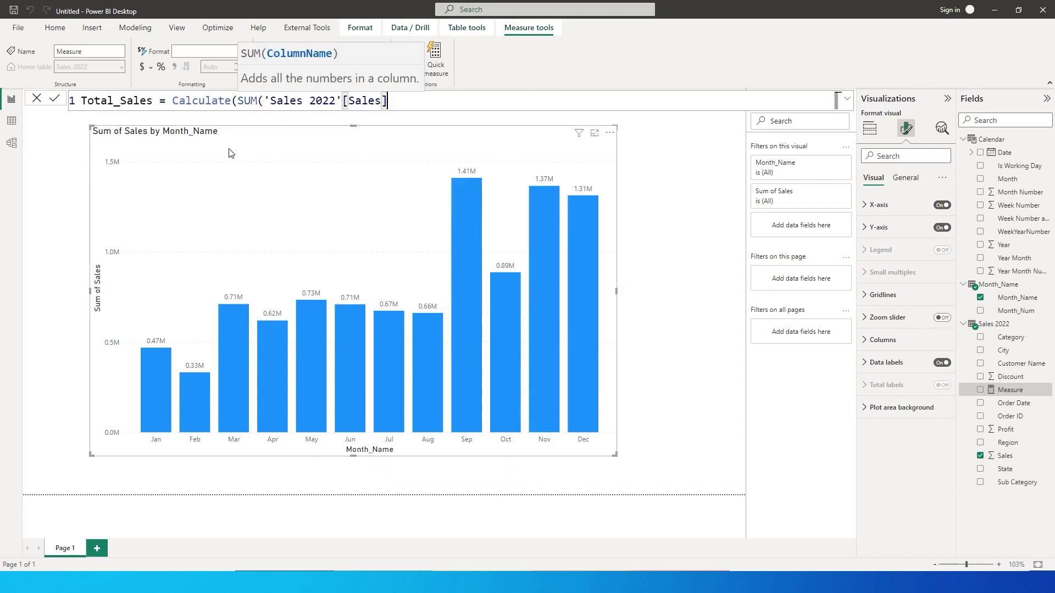
pyautogui.write('))')
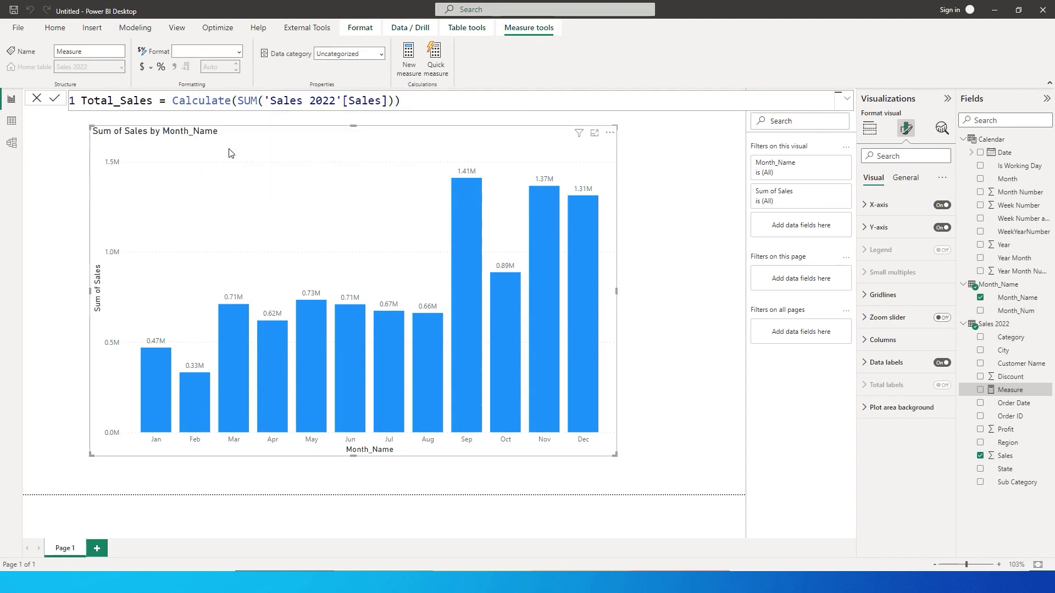
pyautogui.press('Return')
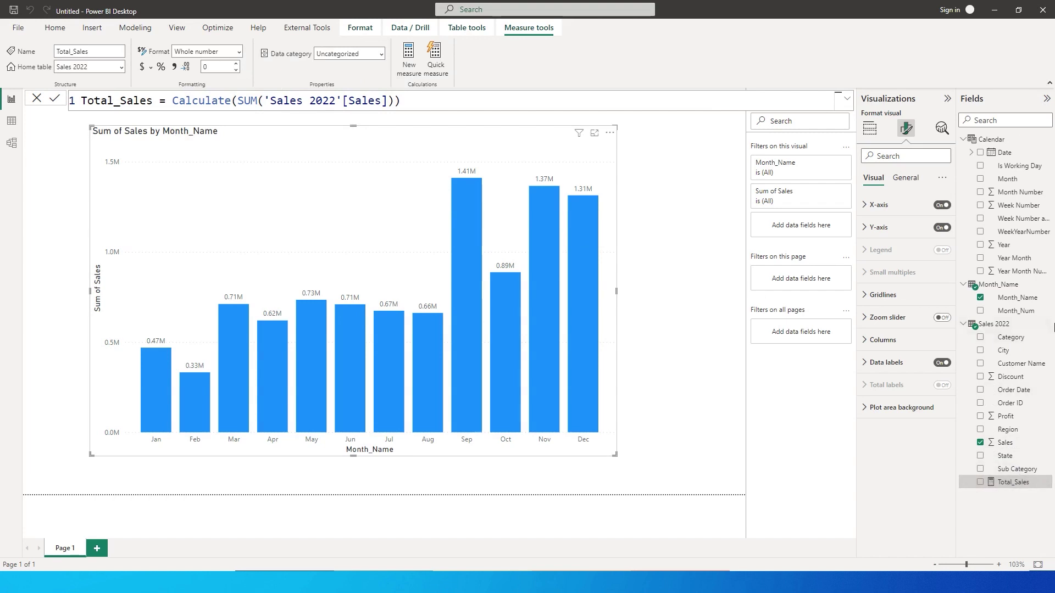
# Add another measure to the Sales 2022 table, named Total_Sales_Chart, with its formula continuing on a second line.
pyautogui.click(1047, 325)
pyautogui.click(986, 338)
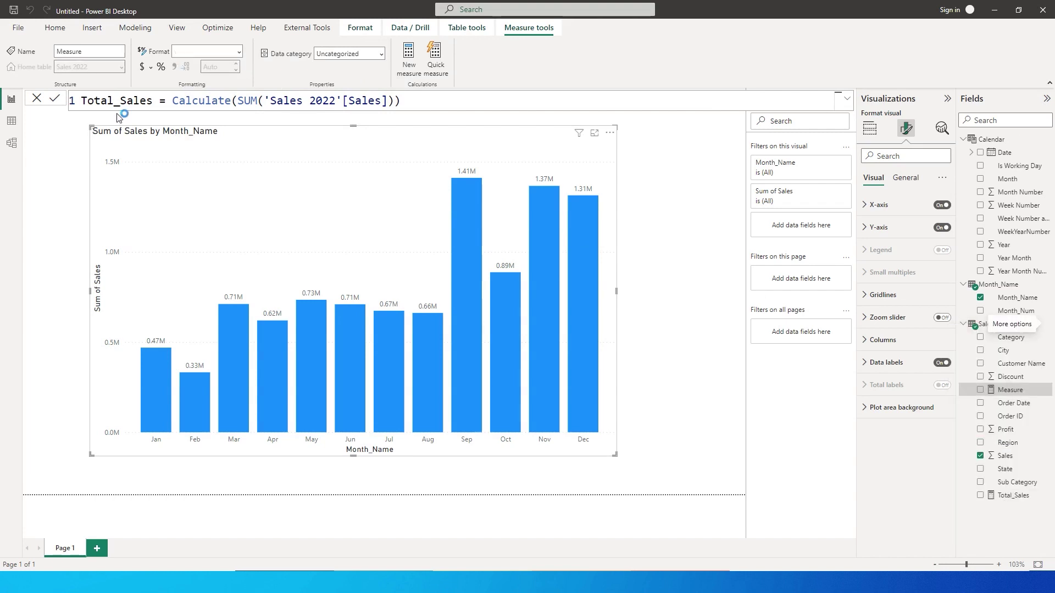
pyautogui.write('Tot')
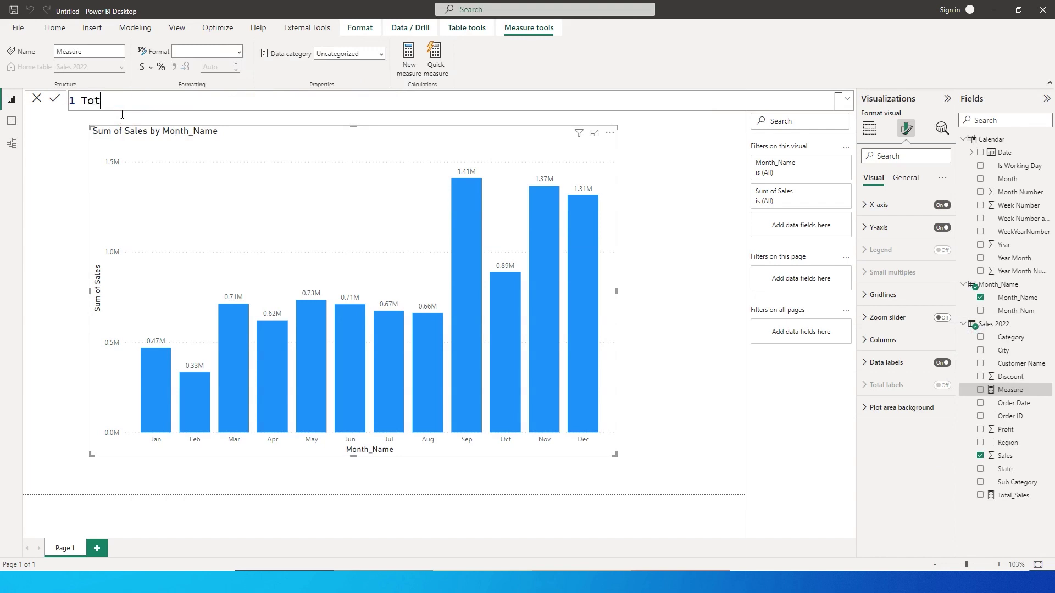
pyautogui.write('Sales_Chart =')
pyautogui.hotkey('shift', 'Return')
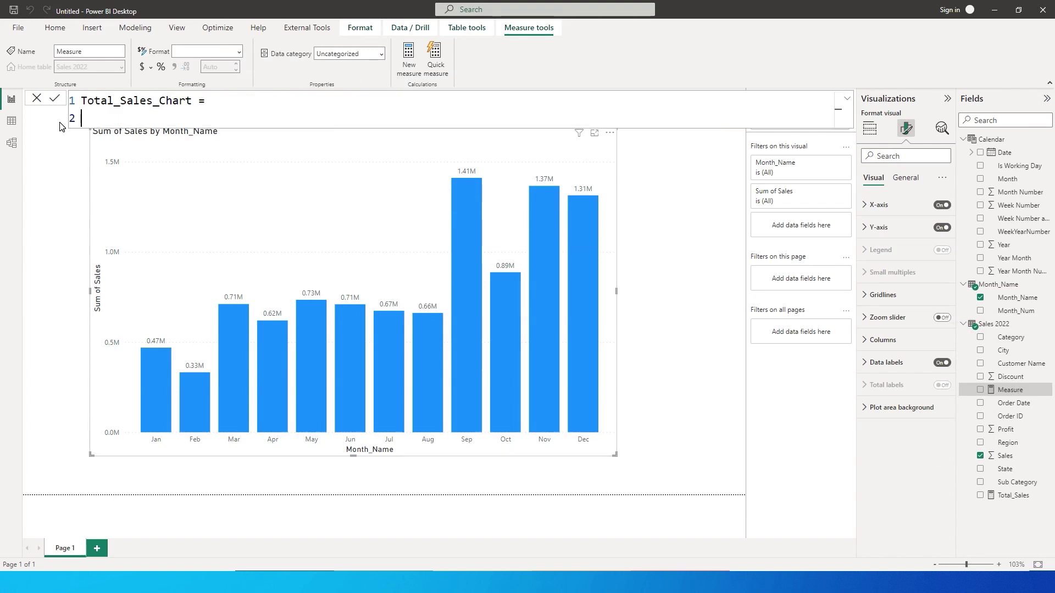
# Define the variable total_ in the measure as CALCULATE([Total_Sales] , ALL(Month_Name)).
pyautogui.write('var total_ = C')
pyautogui.press('Tab')
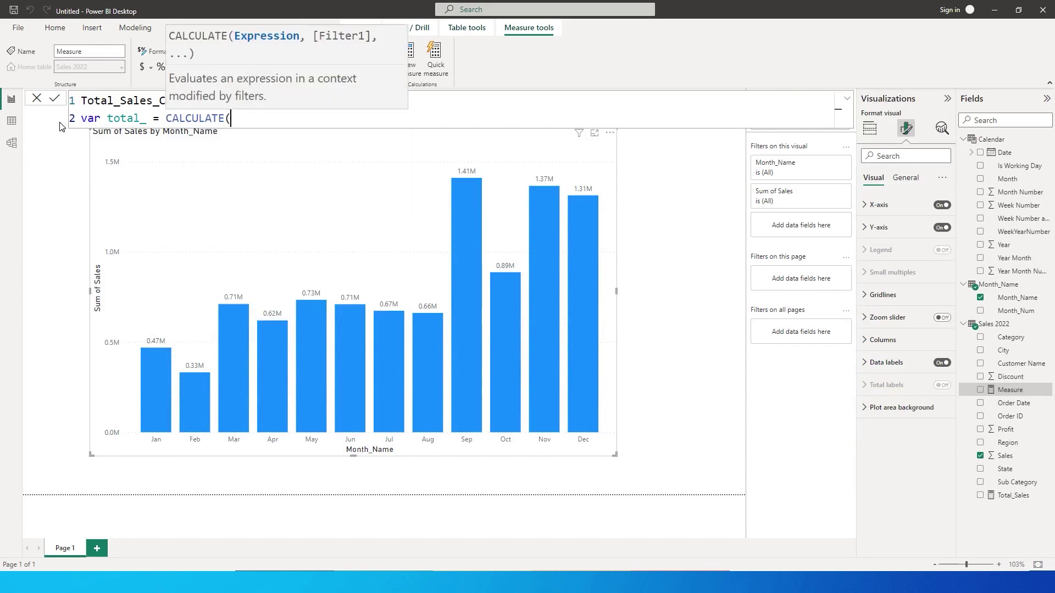
pyautogui.write('total')
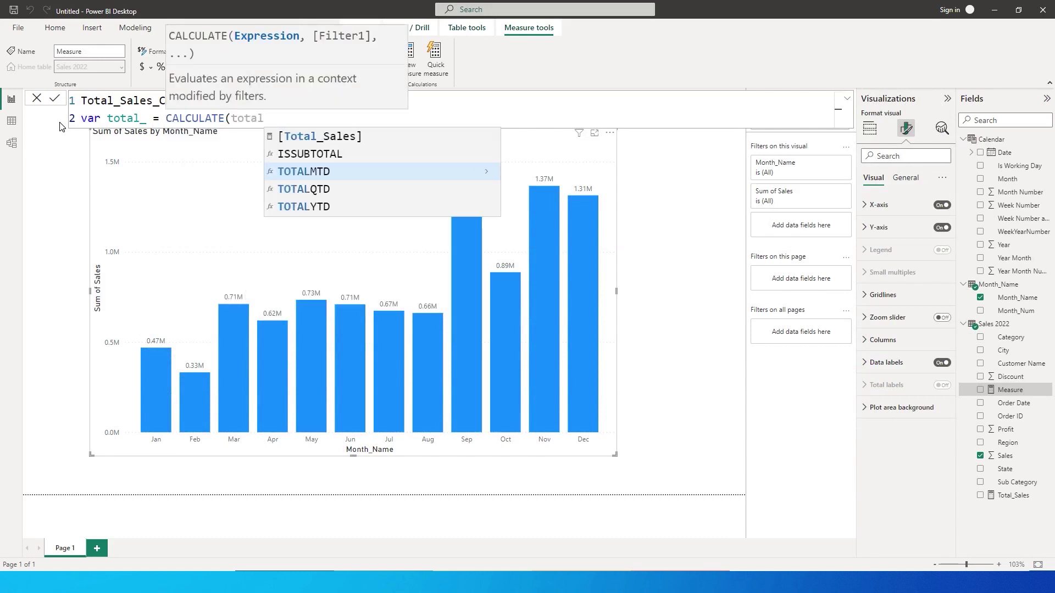
pyautogui.click(357, 137)
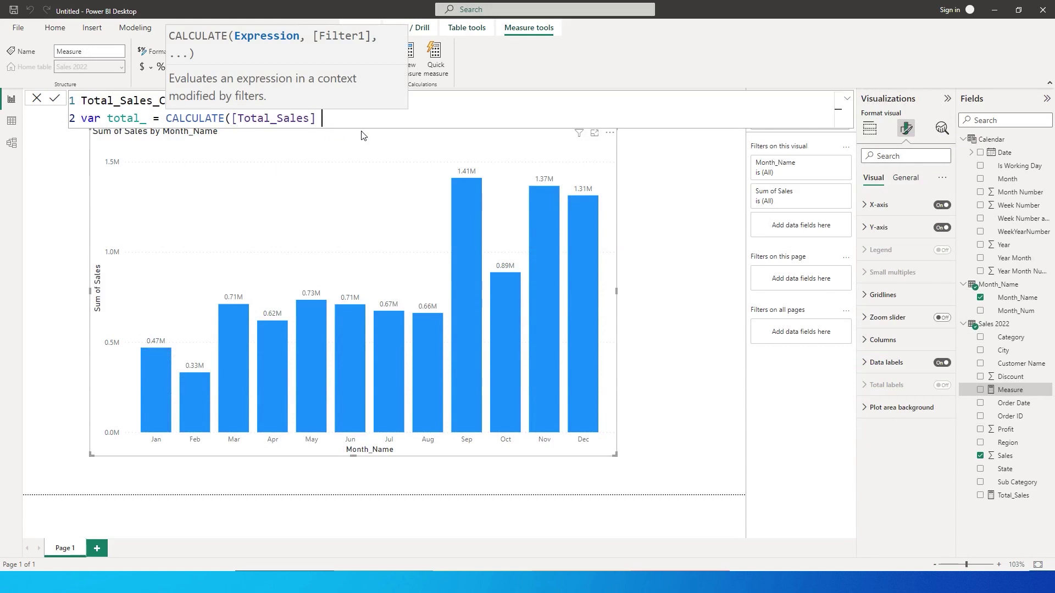
pyautogui.write(', ALL(')
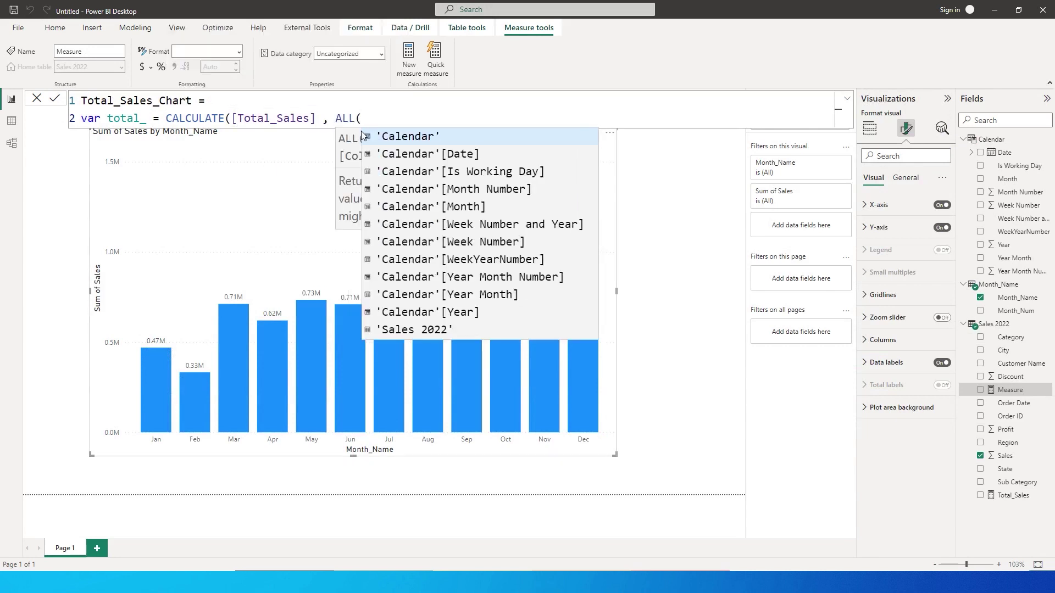
pyautogui.write('month')
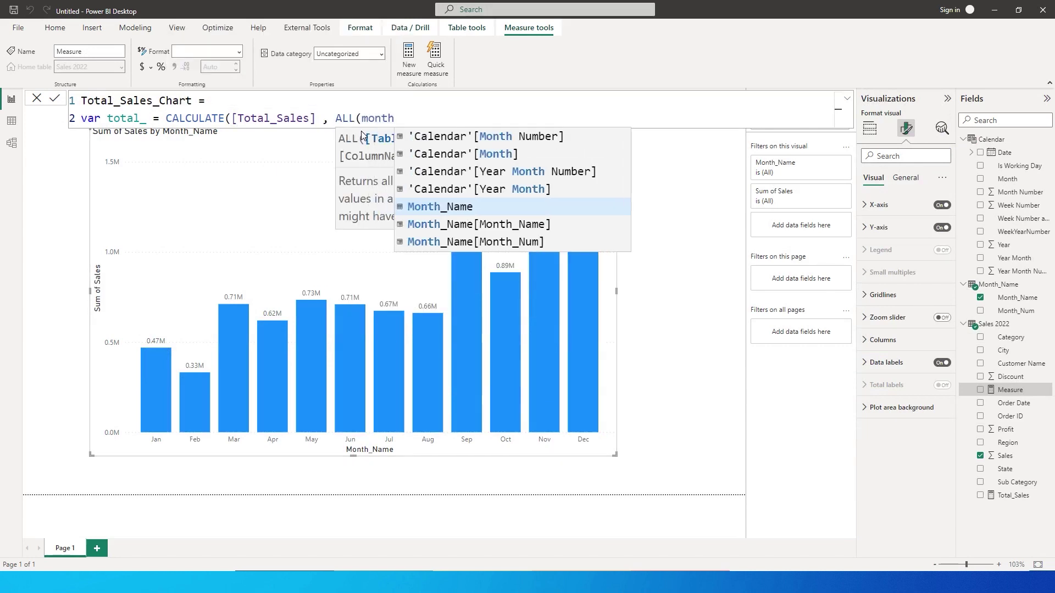
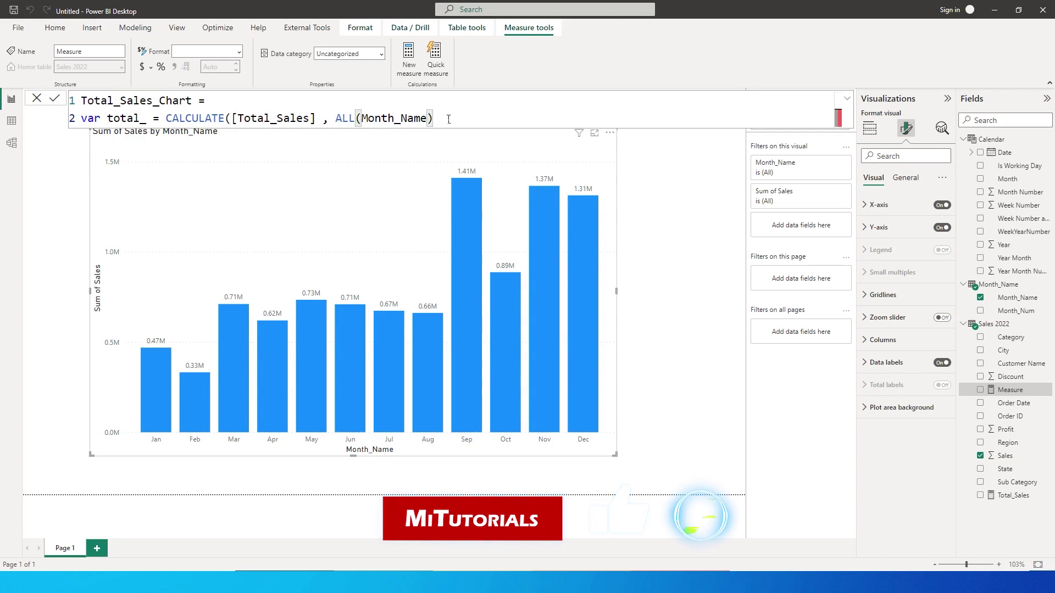
pyautogui.moveTo(433, 118); pyautogui.dragTo(165, 124)
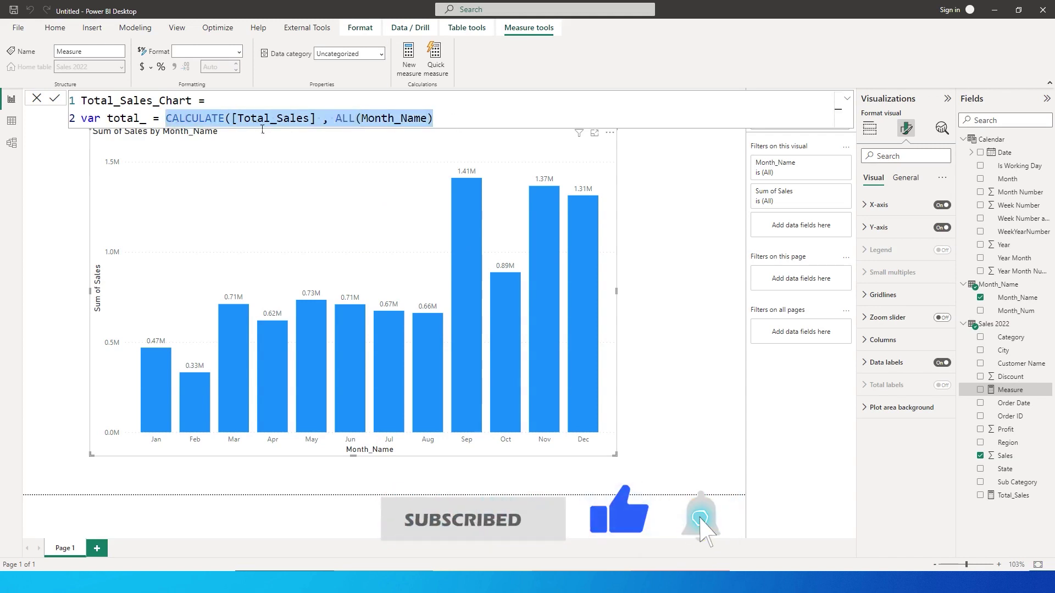
pyautogui.click(336, 119)
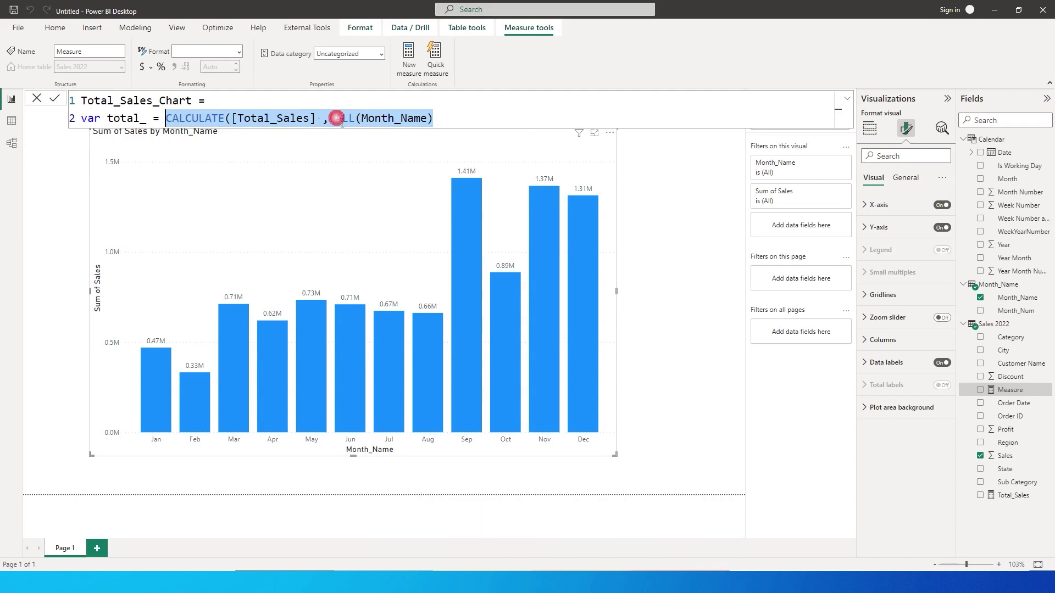
pyautogui.click(445, 125)
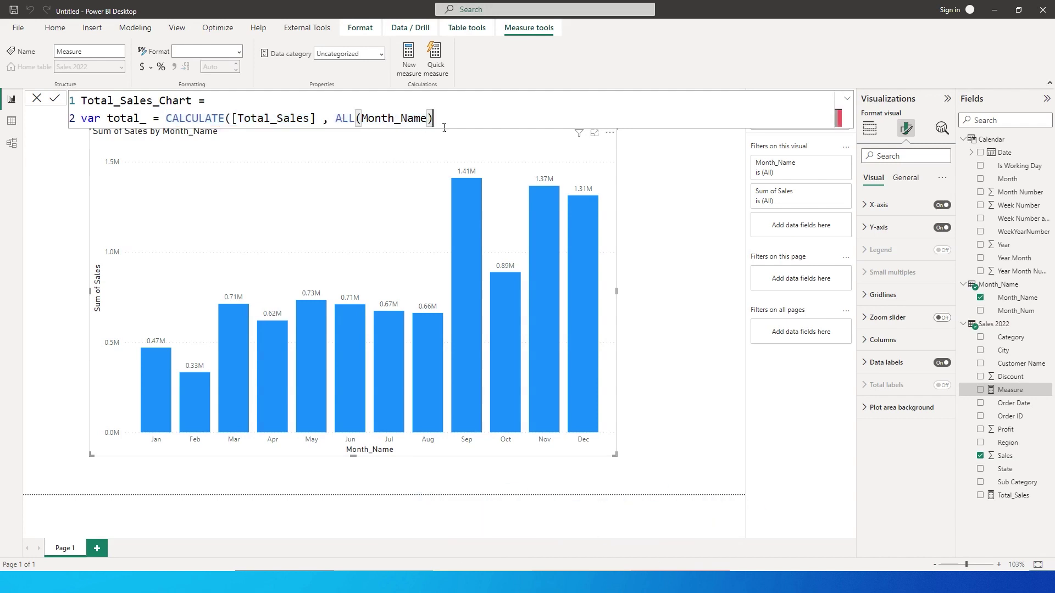
pyautogui.write(')')
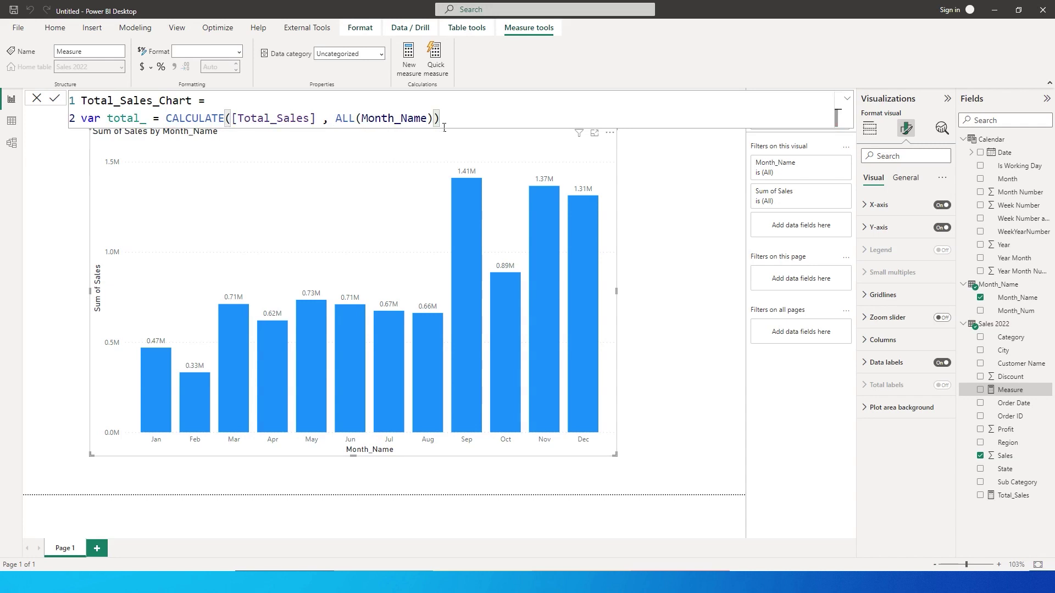
pyautogui.hotkey('shift', 'Return')
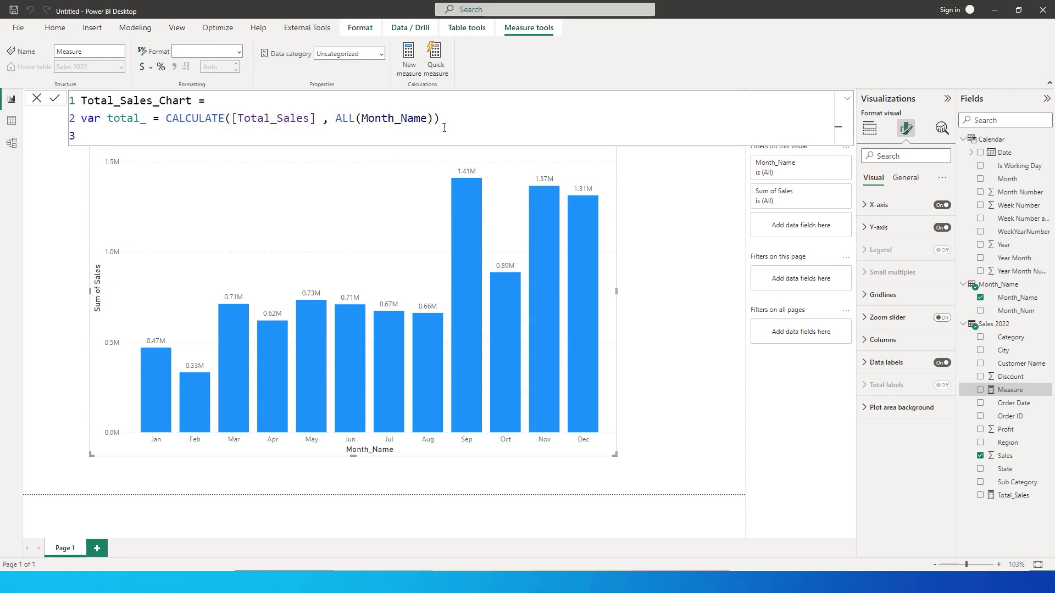
# Add a Return section that starts a SWITCH on SELECTEDVALUE(Month_Name[Month_Name]).
pyautogui.write('Return')
pyautogui.hotkey('shift', 'Return')
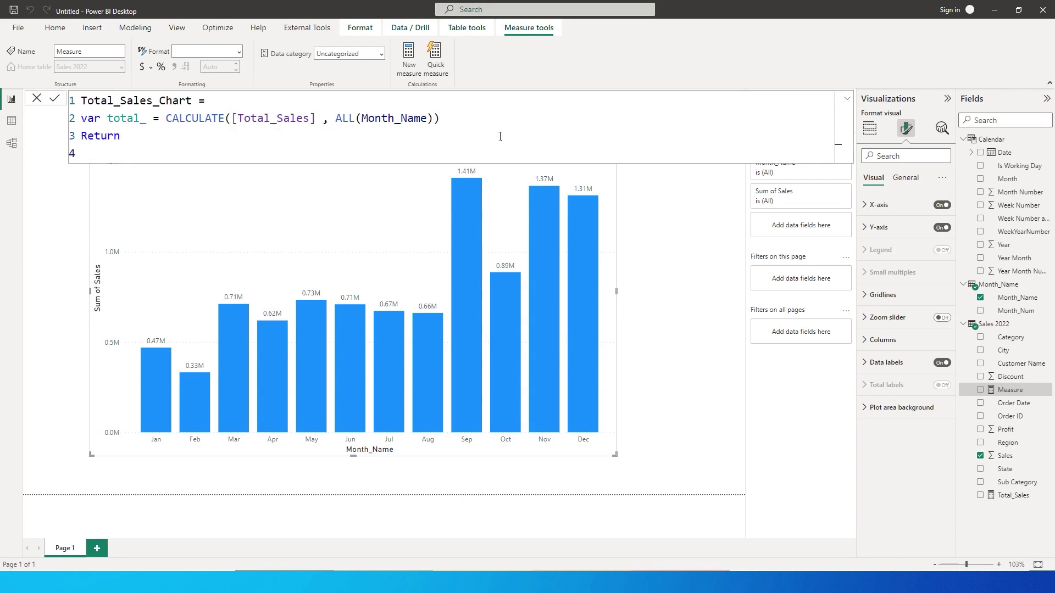
pyautogui.write('Swit')
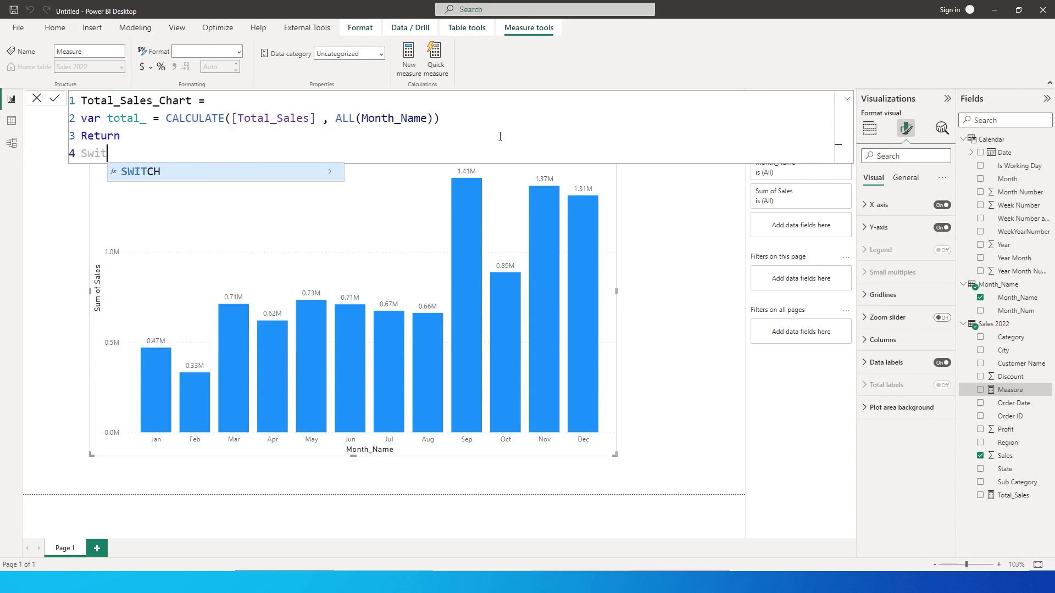
pyautogui.press('Tab')
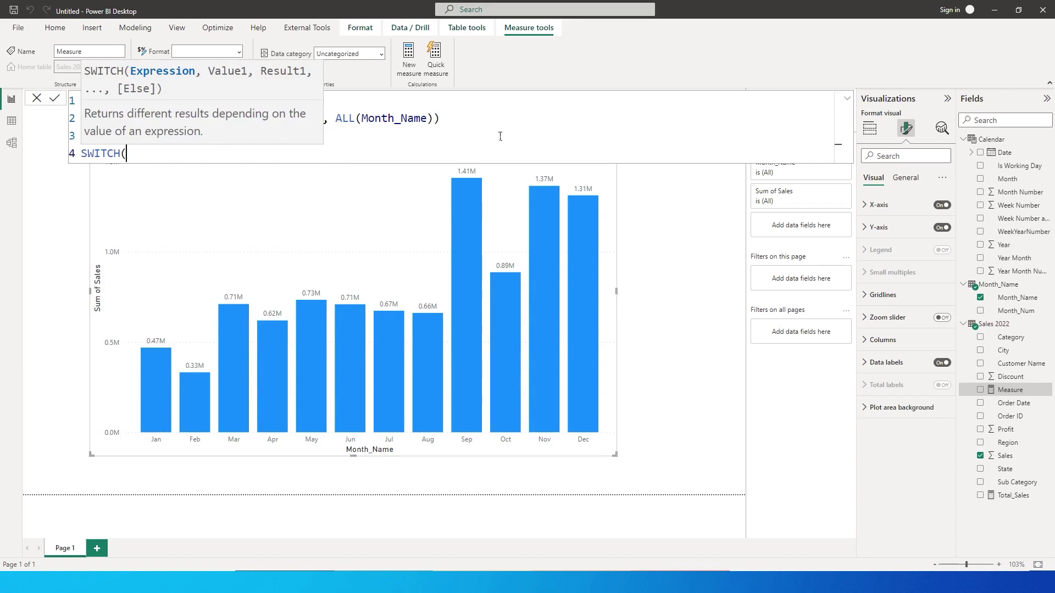
pyautogui.write('sel')
pyautogui.press('Down')
pyautogui.press('Down')
pyautogui.press('Down')
pyautogui.press('Down')
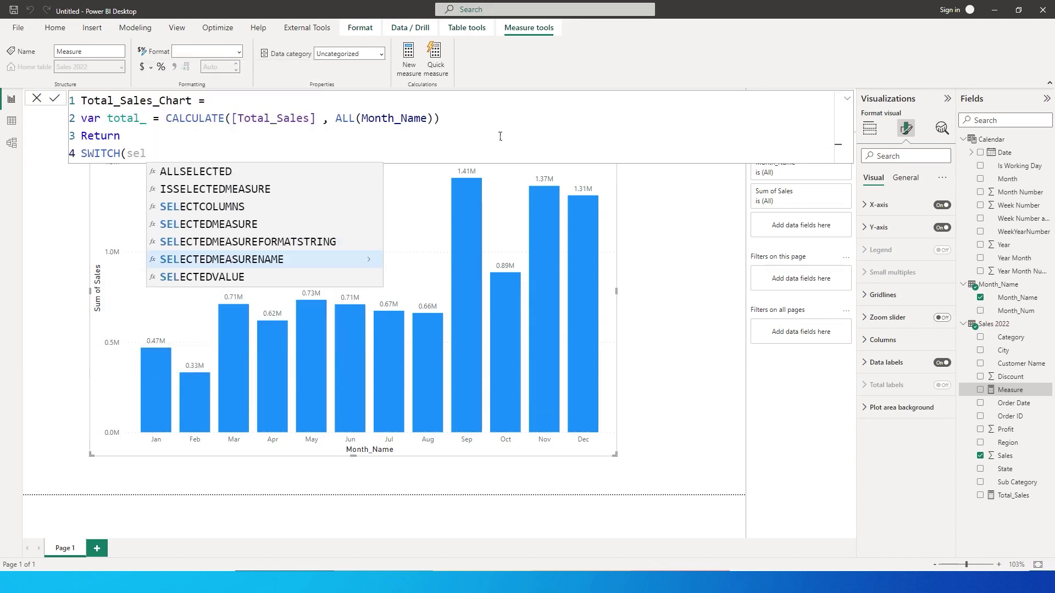
pyautogui.press('Tab')
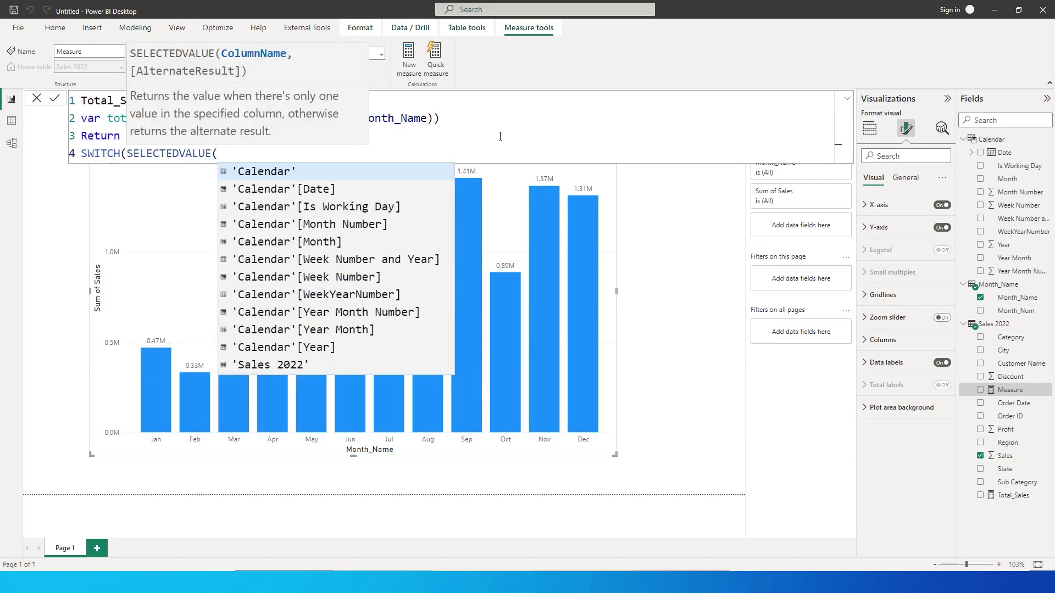
pyautogui.write('month')
pyautogui.press('Down')
pyautogui.press('Tab')
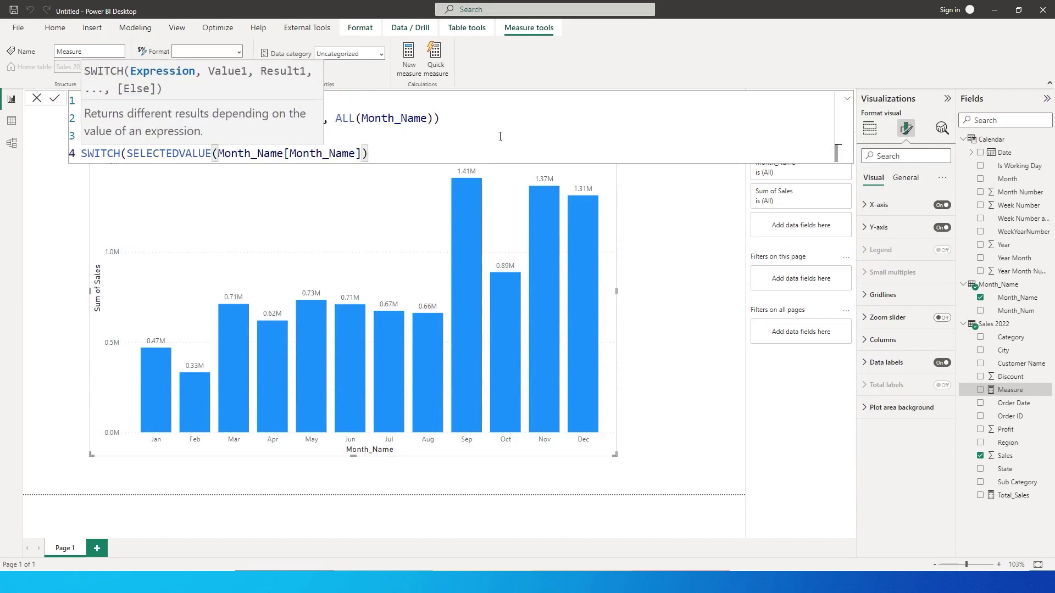
# Add the "Total" case to the SWITCH in Total_Sales_Chart, with the variable total_ as its result.
pyautogui.write(',"T')
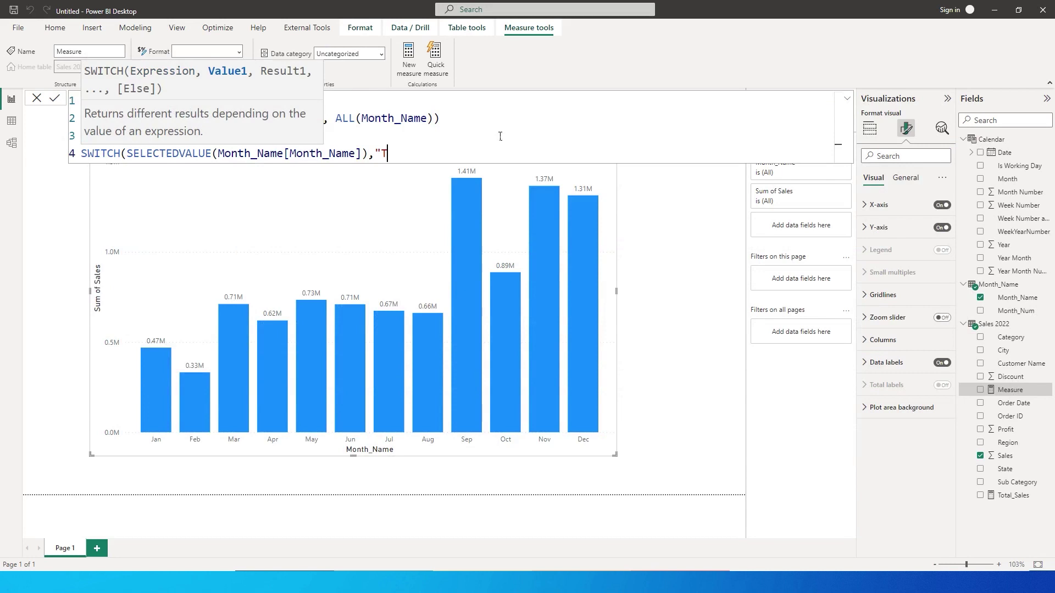
pyautogui.write('otal')
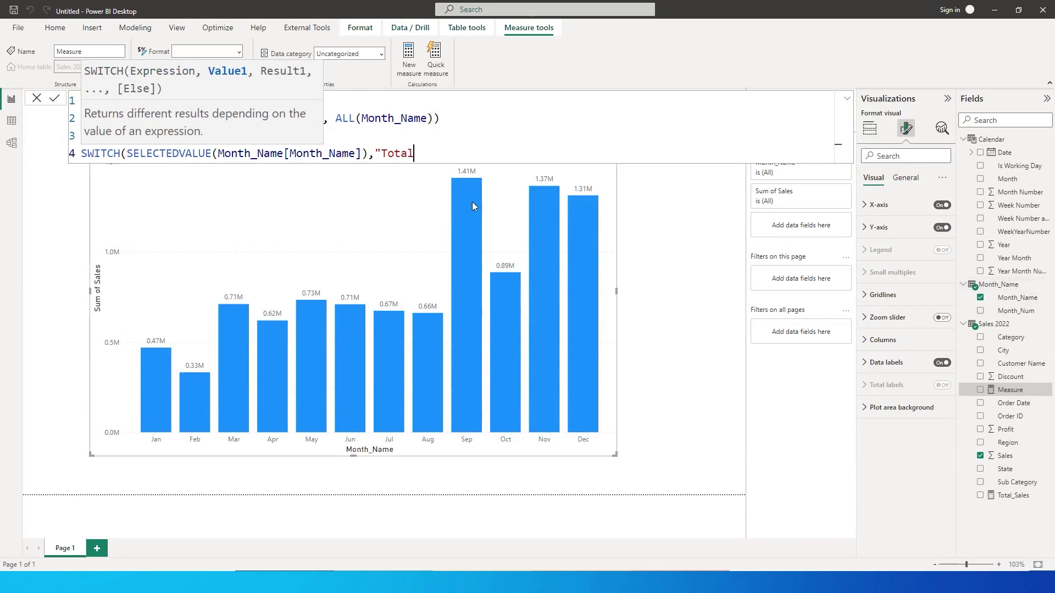
pyautogui.write('",')
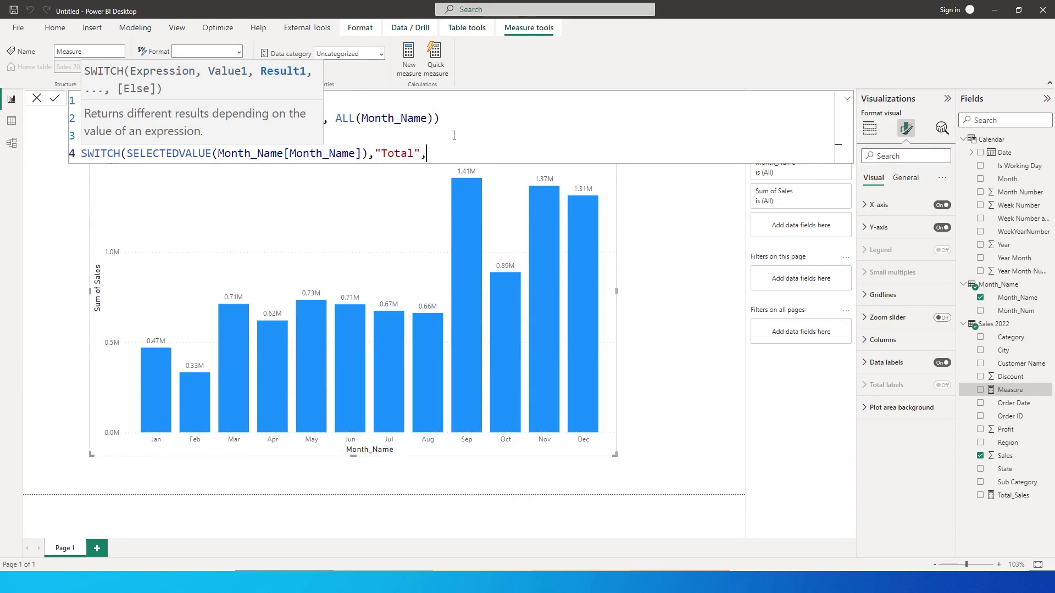
pyautogui.click(361, 142)
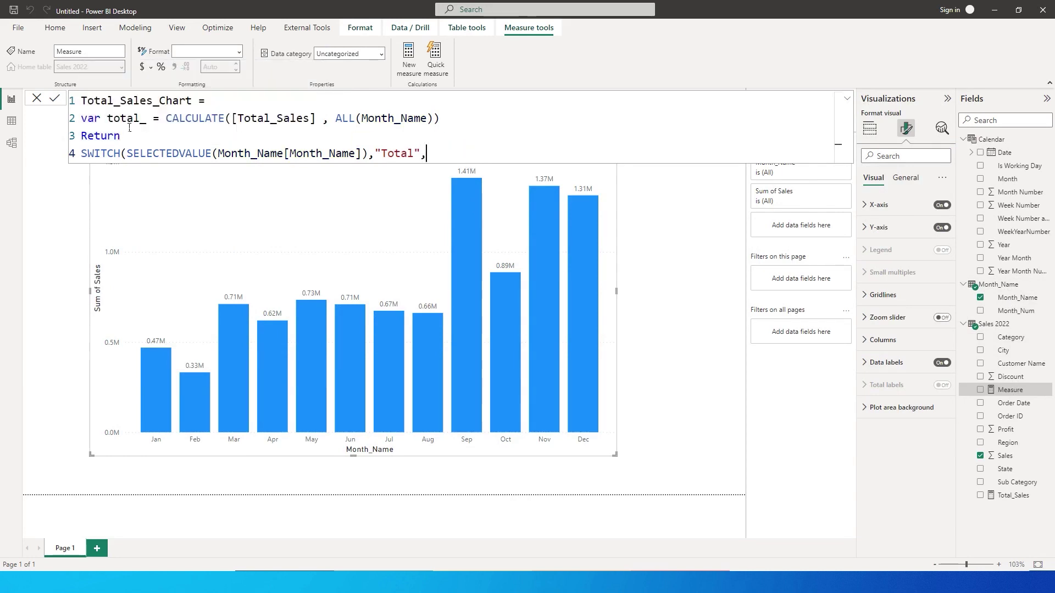
pyautogui.write('to')
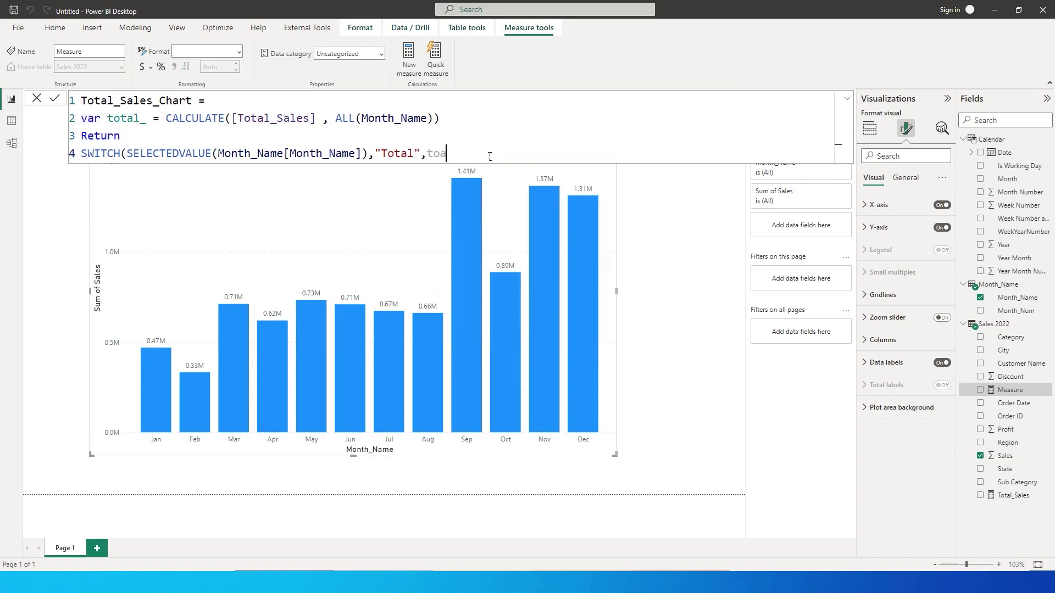
pyautogui.write('tal')
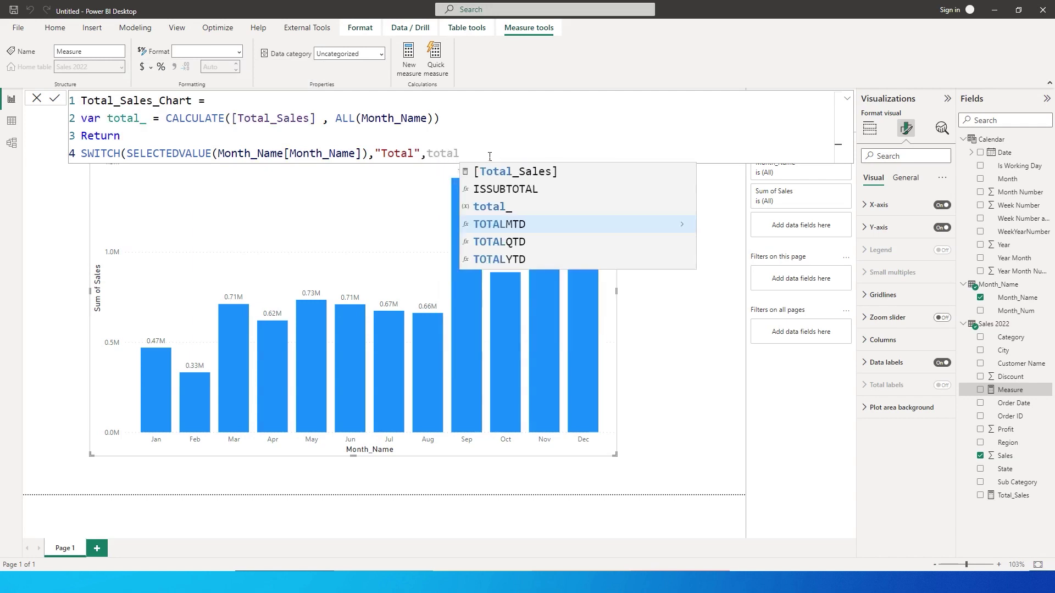
pyautogui.write('_ ')
# Set [Total_Sales] as the SWITCH's else result, close the bracket and commit the Total_Sales_Chart measure.
pyautogui.write(', [')
pyautogui.write('Total')
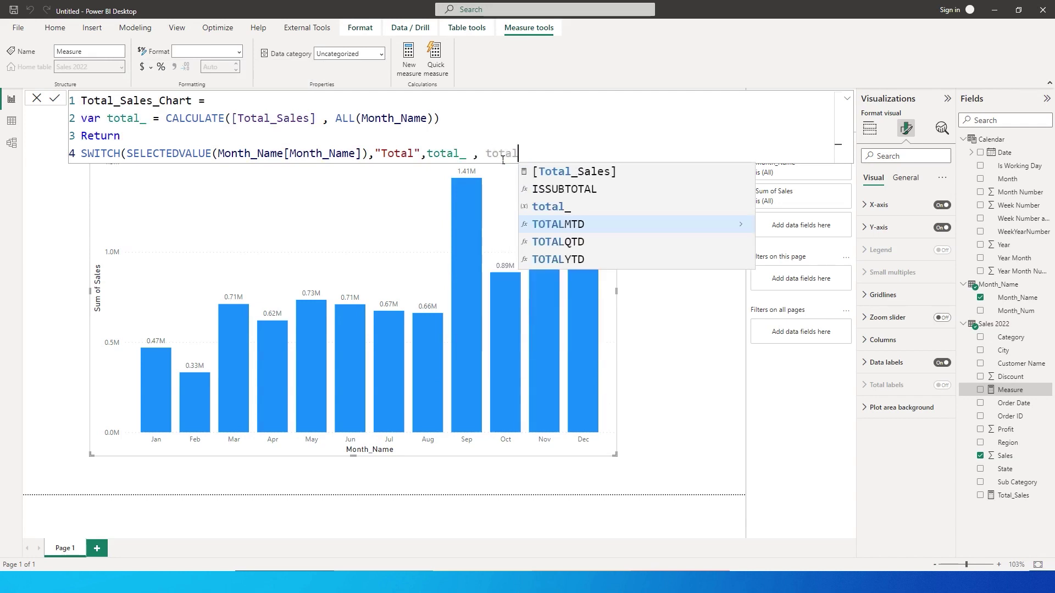
pyautogui.press('Tab')
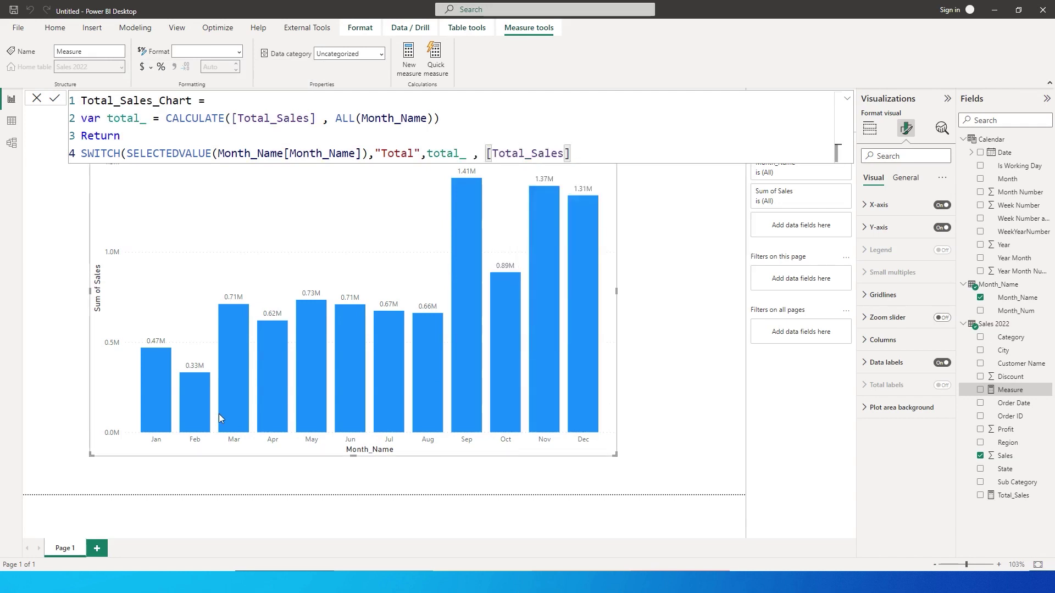
pyautogui.click(581, 154)
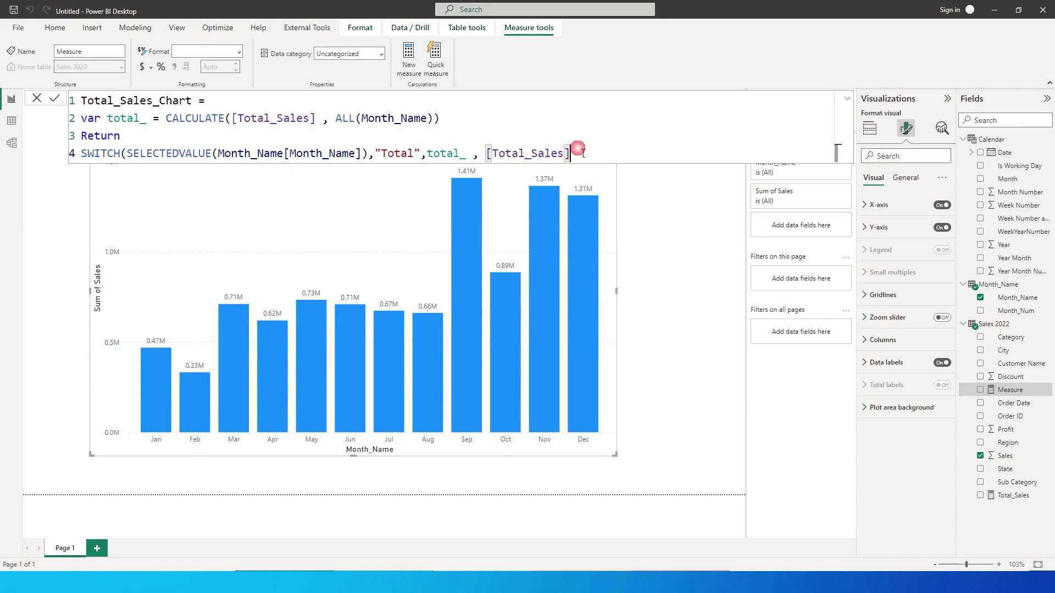
pyautogui.write(')')
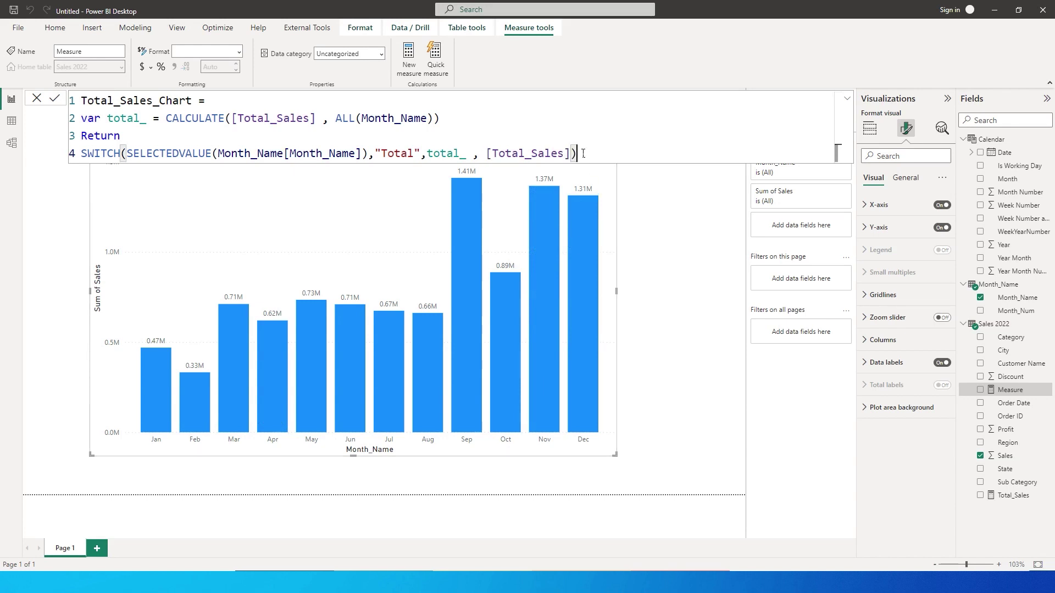
pyautogui.press('Return')
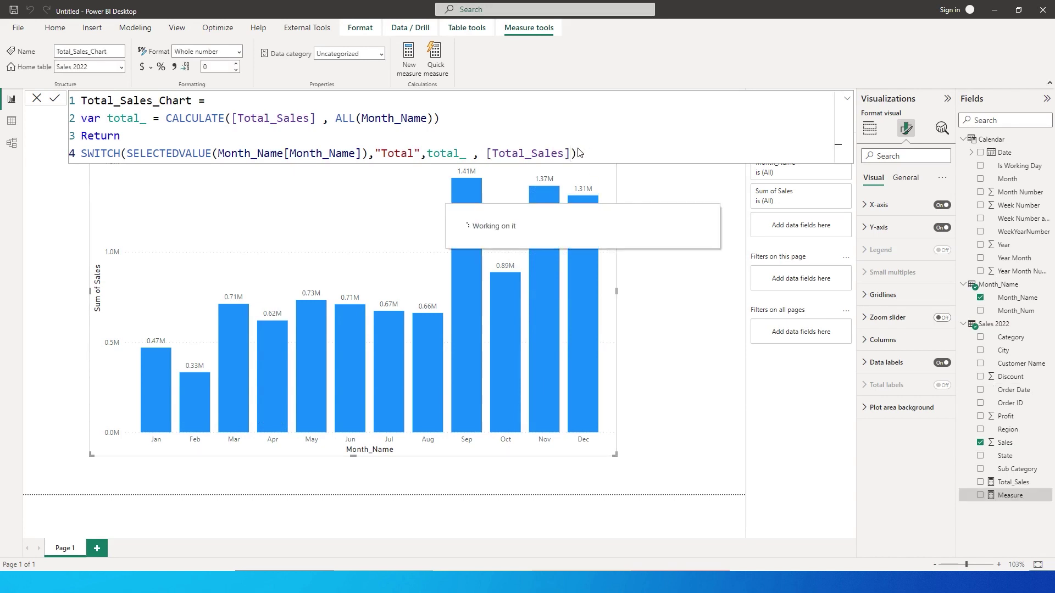
# Replace Sum of Sales on the column chart's Y-axis with the Total_Sales_Chart measure.
pyautogui.click(695, 335)
pyautogui.click(609, 301)
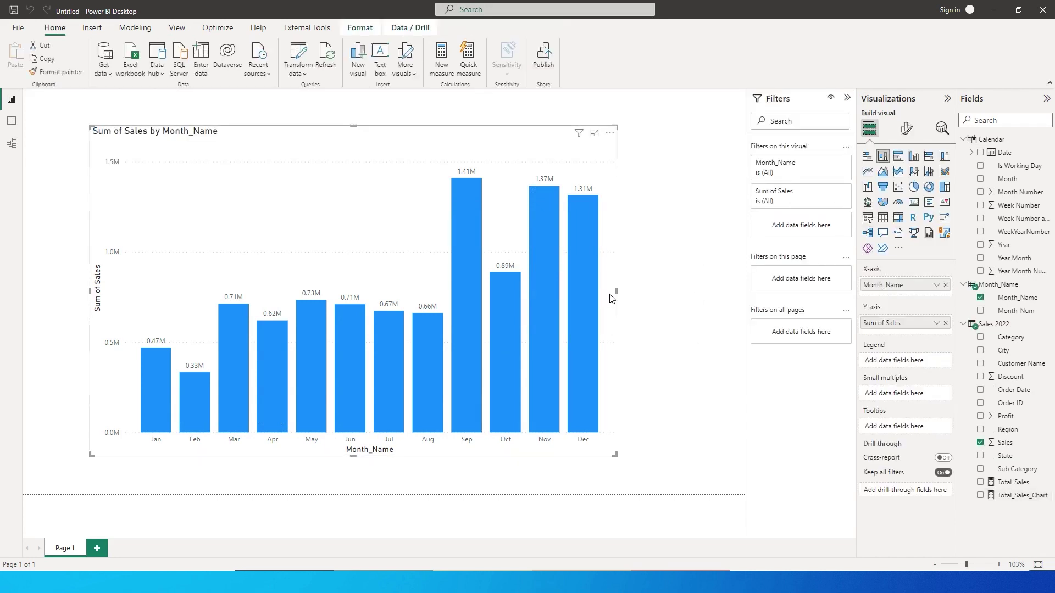
pyautogui.click(945, 323)
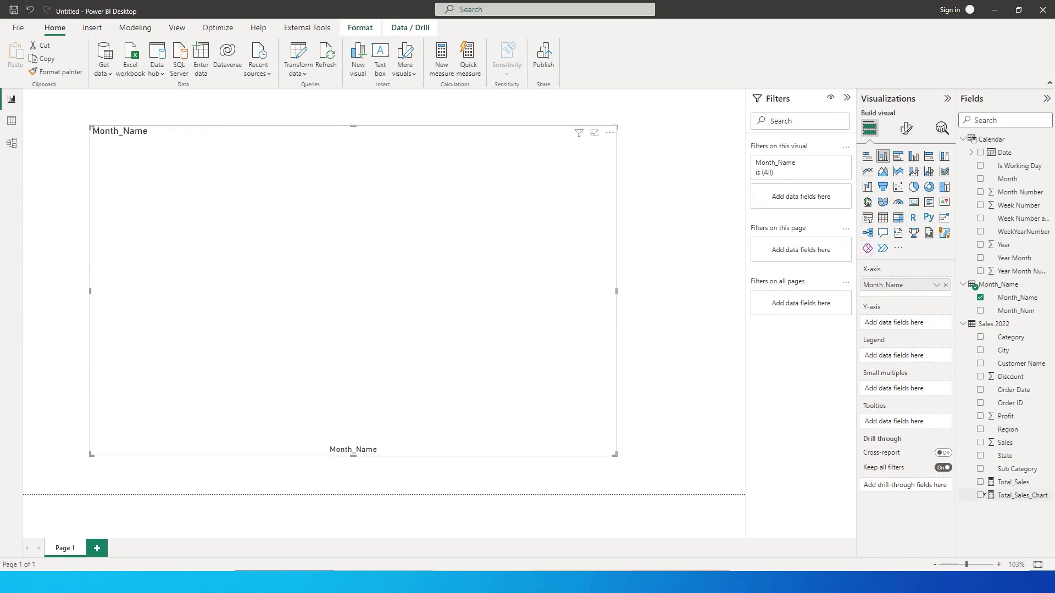
pyautogui.click(980, 495)
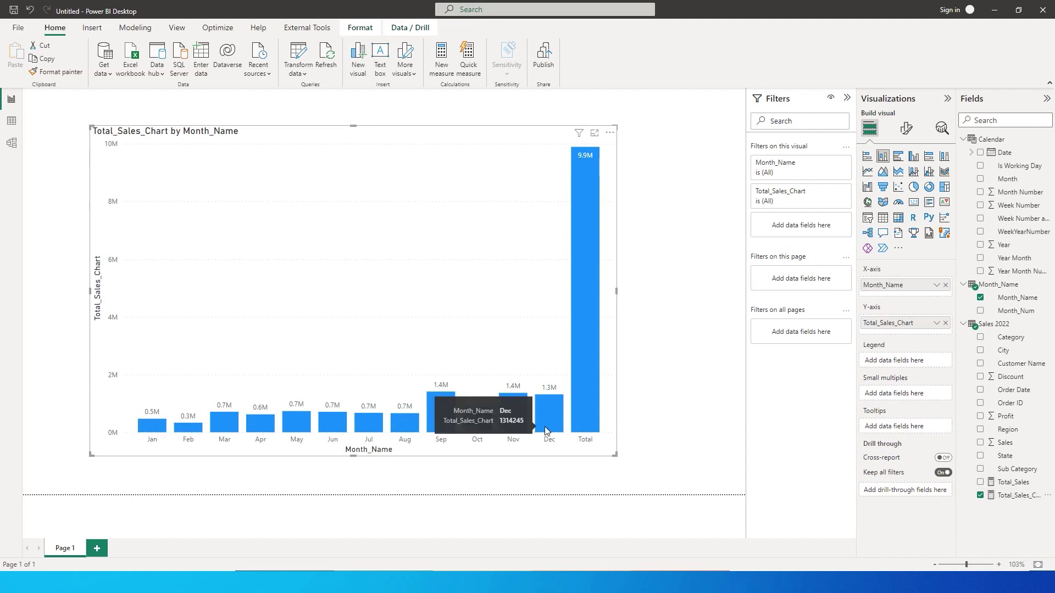
pyautogui.moveTo(607, 344)
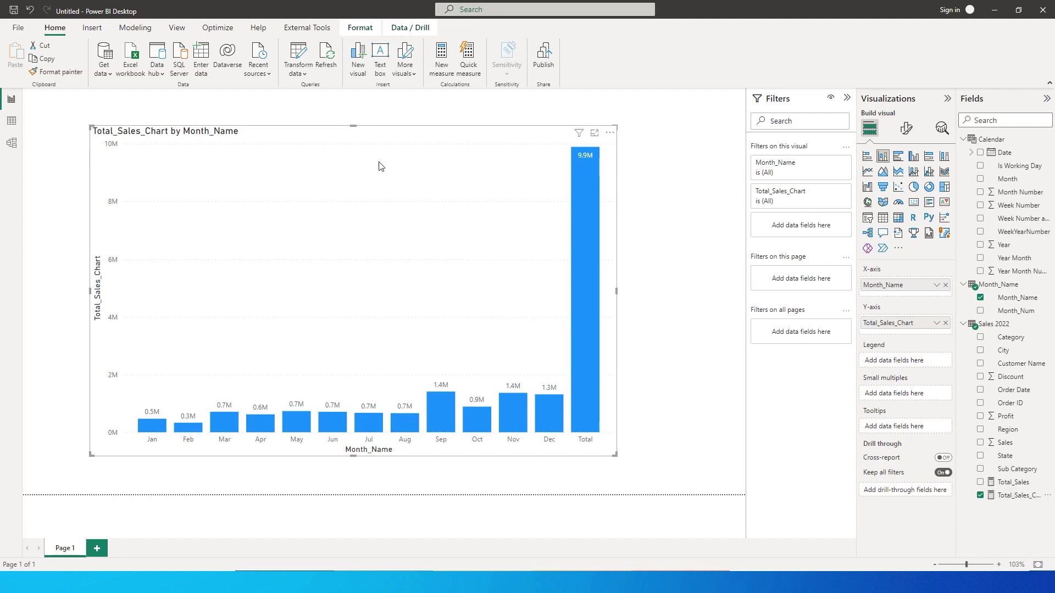
# Add a small treemap of the Calendar table's Year beside the column chart and filter the chart by its 2022 tile.
pyautogui.hotkey('ctrl', 'z')
pyautogui.click(423, 120)
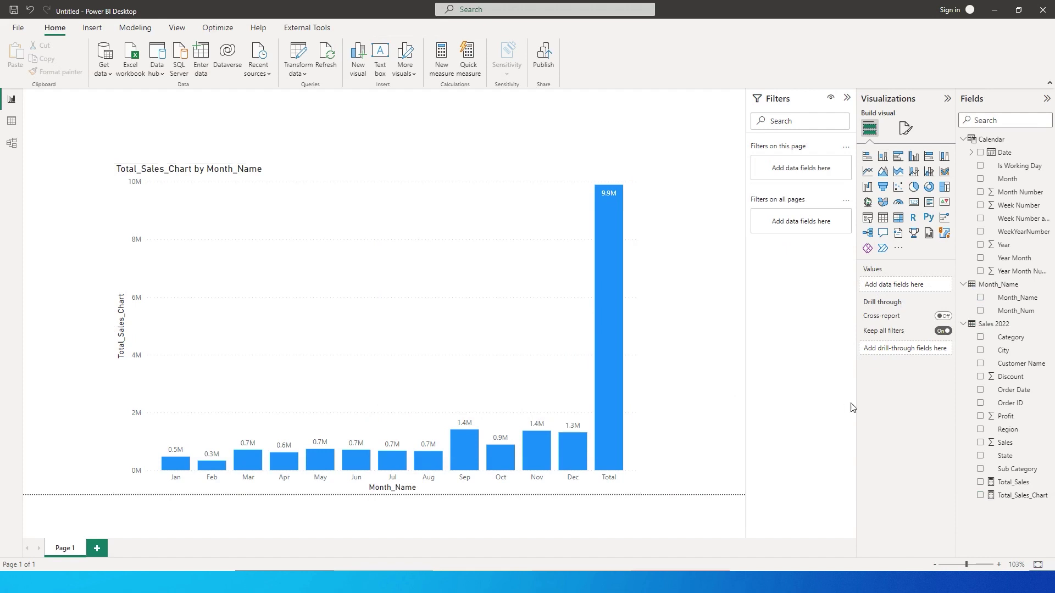
pyautogui.click(981, 245)
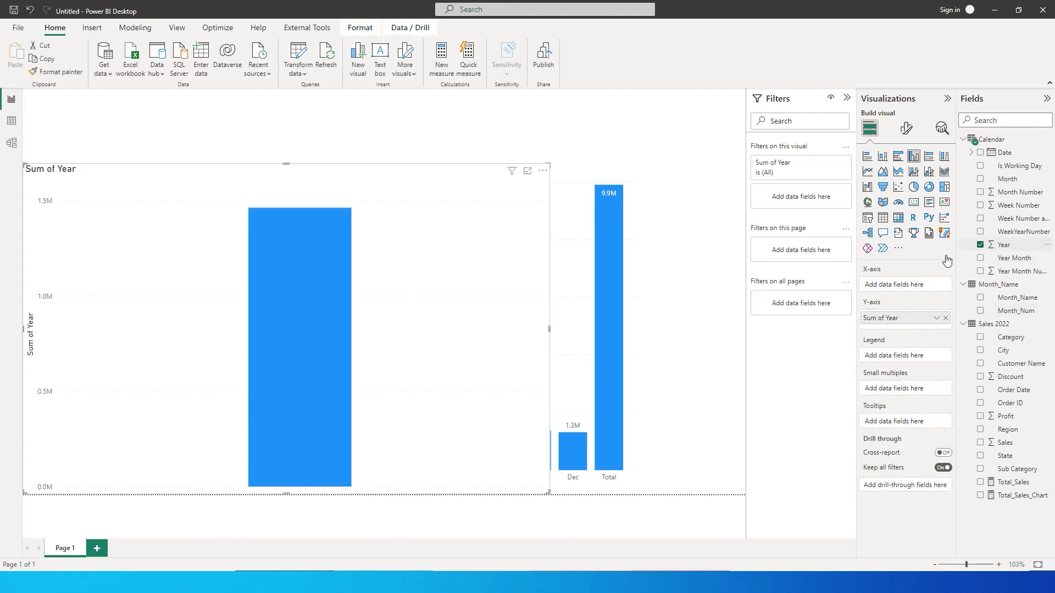
pyautogui.click(869, 219)
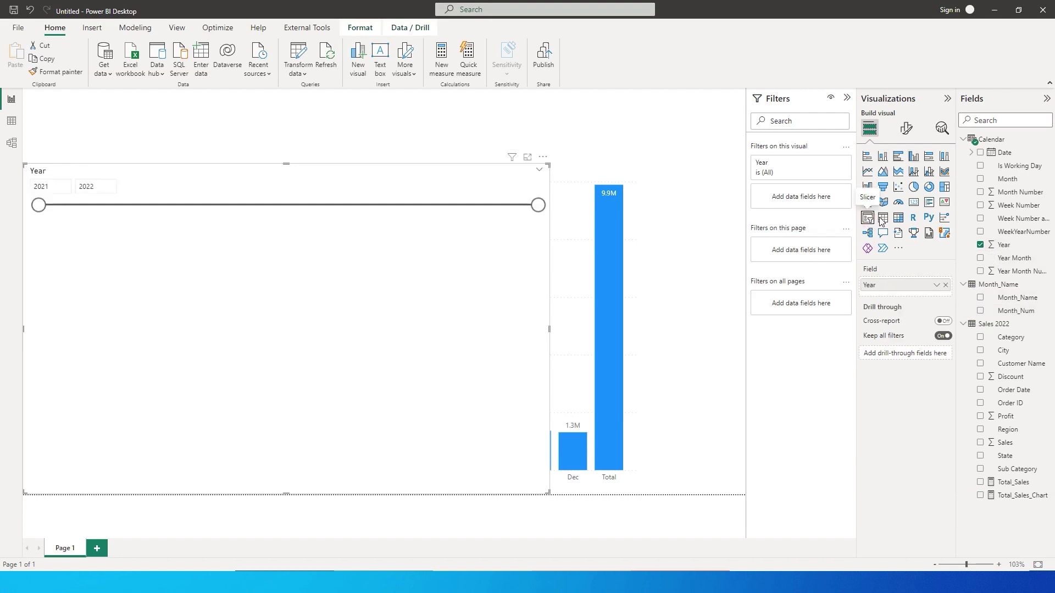
pyautogui.click(944, 188)
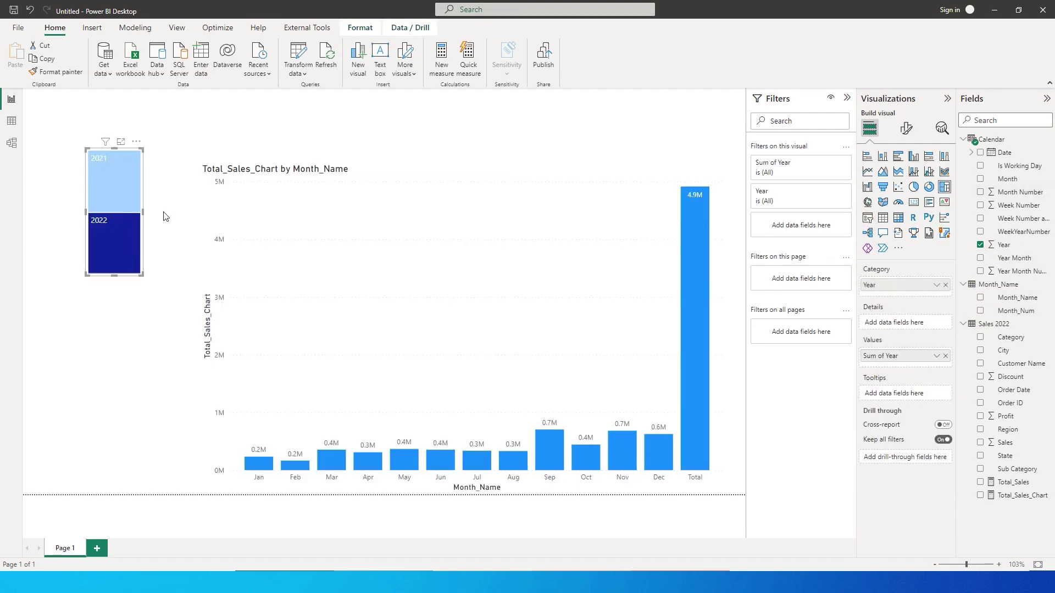
pyautogui.moveTo(116, 250)
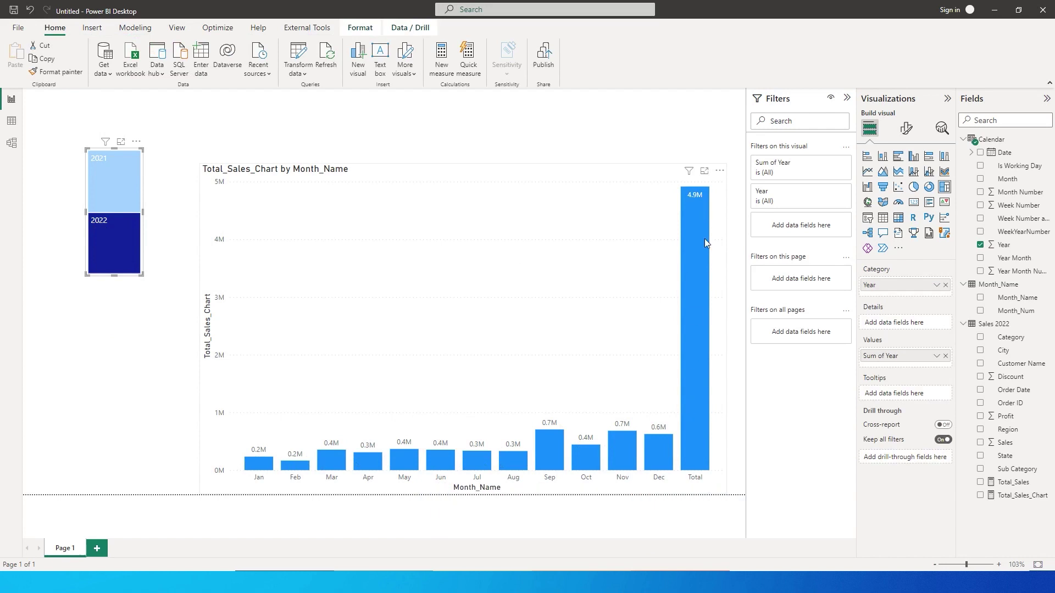
pyautogui.moveTo(694, 201)
# Add a measure named Format_Column to the Sales 2022 table and start its formula with SWITCH(FALSE().
pyautogui.click(1049, 328)
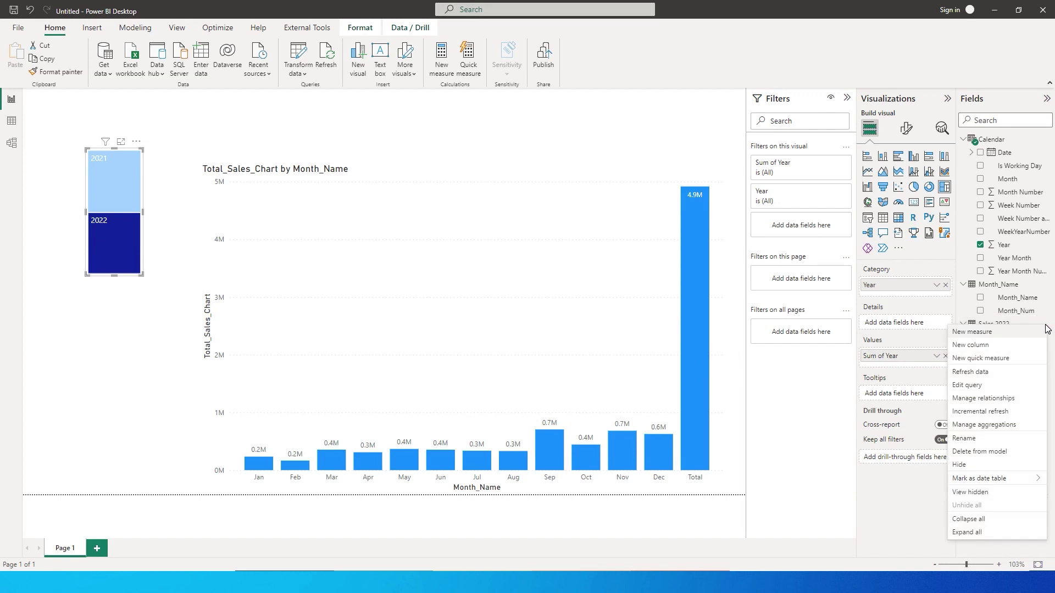
pyautogui.click(989, 333)
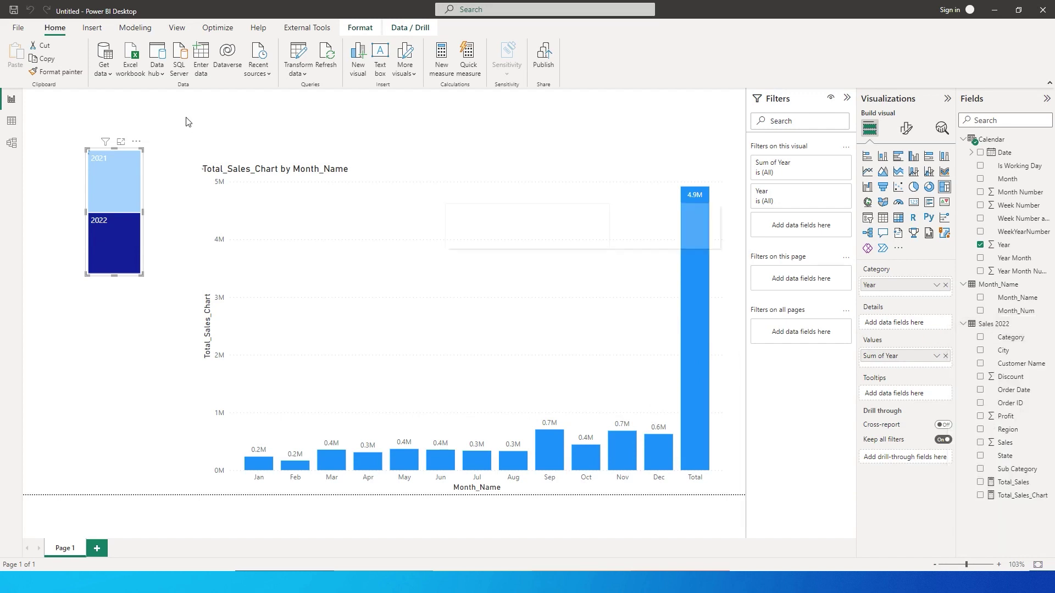
pyautogui.doubleClick(110, 100)
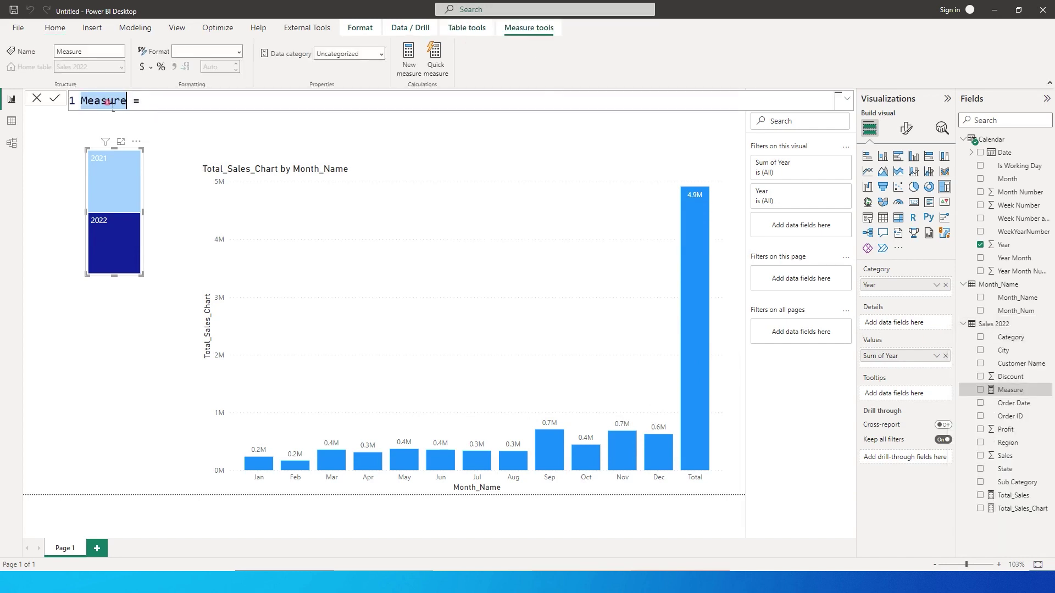
pyautogui.write('Format')
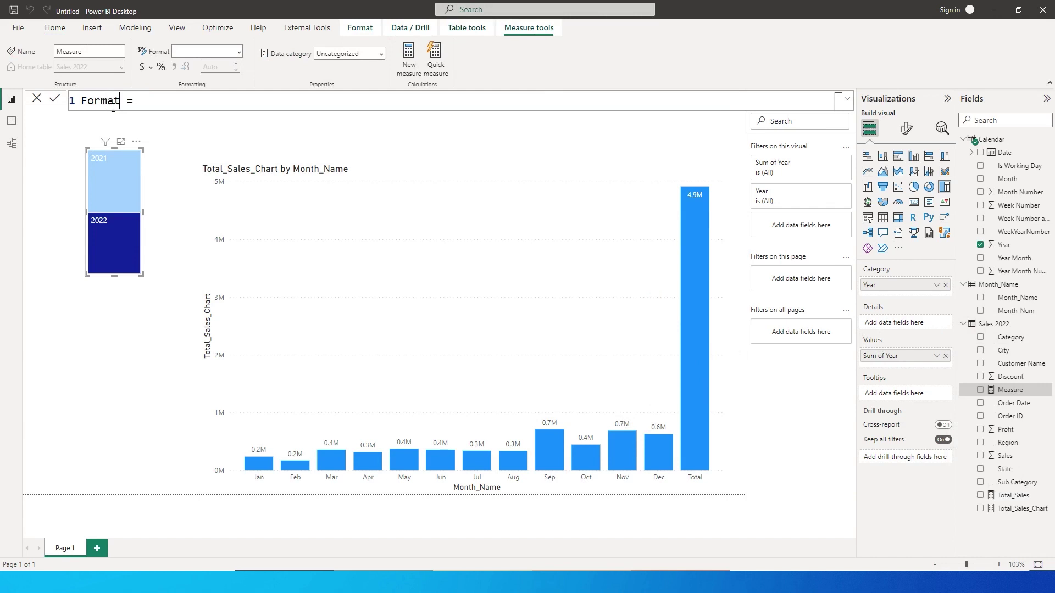
pyautogui.write('_Column')
pyautogui.click(209, 100)
pyautogui.write('S')
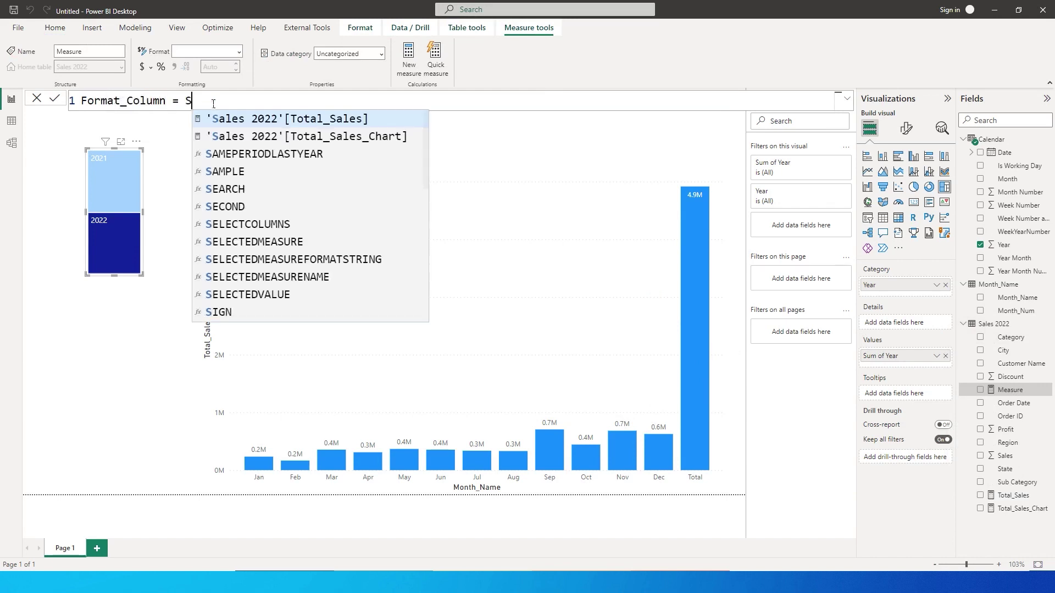
pyautogui.write('WITCH(FALSE()')
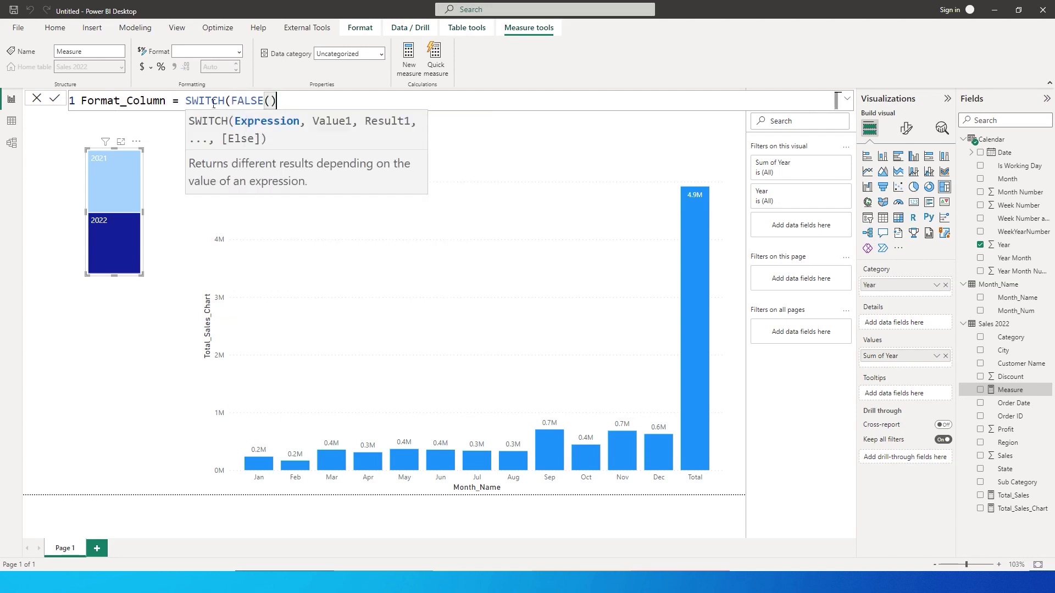
# Continue the Format_Column formula with SELECTEDVALUE on the Month_Name[Month_Name] column as the tested value.
pyautogui.write(',sele')
pyautogui.press('Down')
pyautogui.press('Down')
pyautogui.press('Down')
pyautogui.press('Down')
pyautogui.press('Tab')
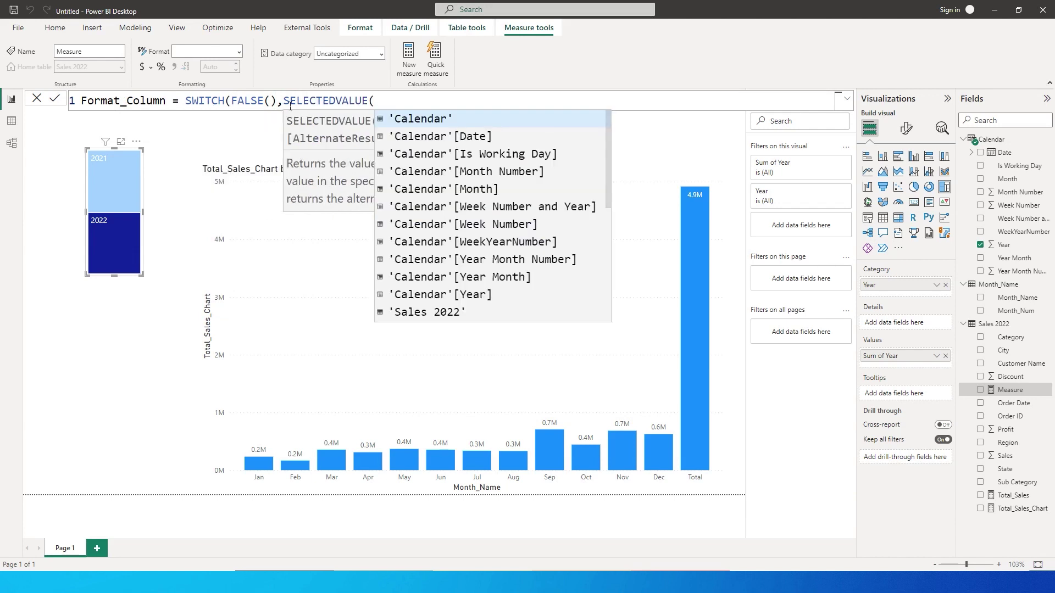
pyautogui.write('month')
pyautogui.press('Down')
pyautogui.press('Tab')
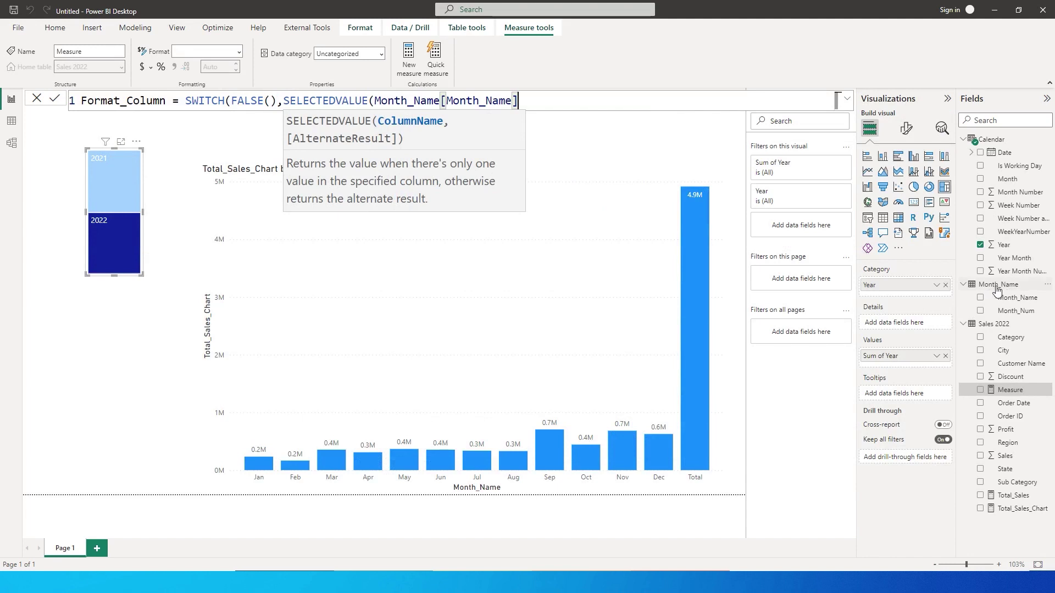
# Extend the condition to check that the selected month is IN VALUES('Calendar'[Month]).
pyautogui.write(') IN V')
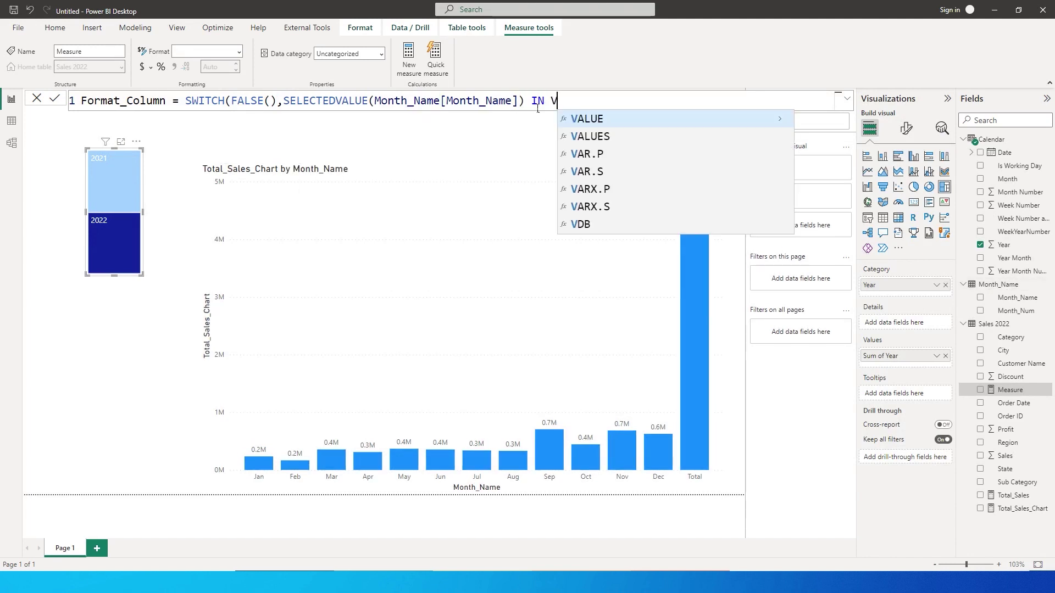
pyautogui.write('alues')
pyautogui.press('Up')
pyautogui.press('Down')
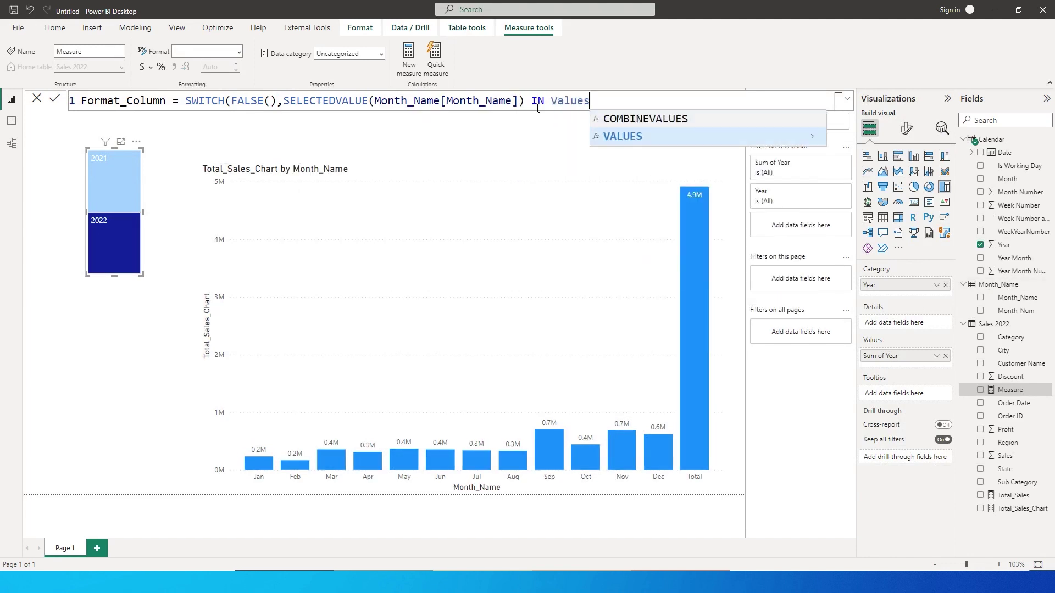
pyautogui.press('Tab')
pyautogui.write('mon')
pyautogui.press('Up')
pyautogui.press('Up')
pyautogui.press('Tab')
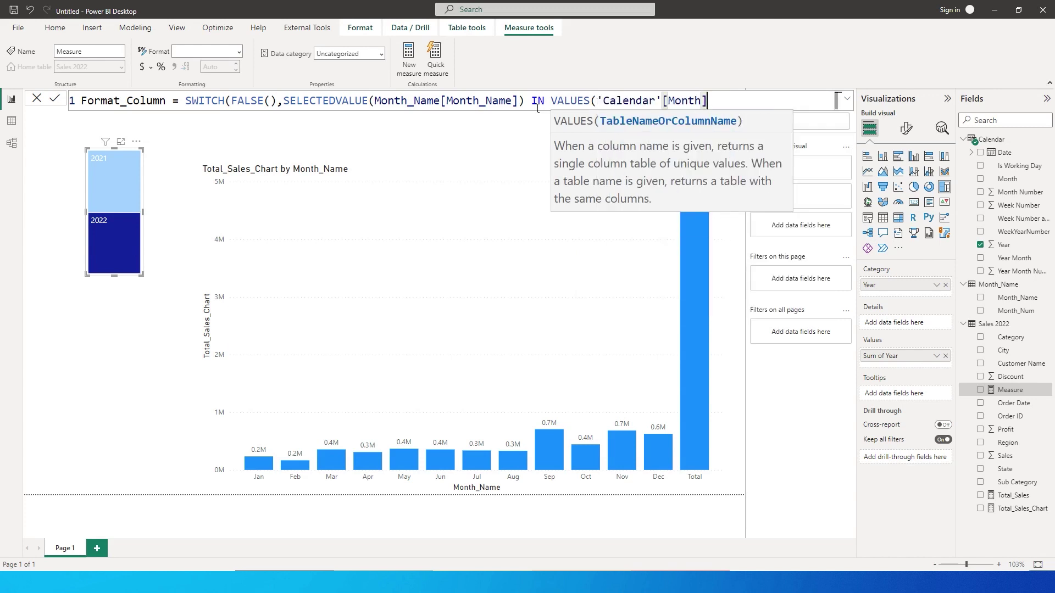
pyautogui.write(')')
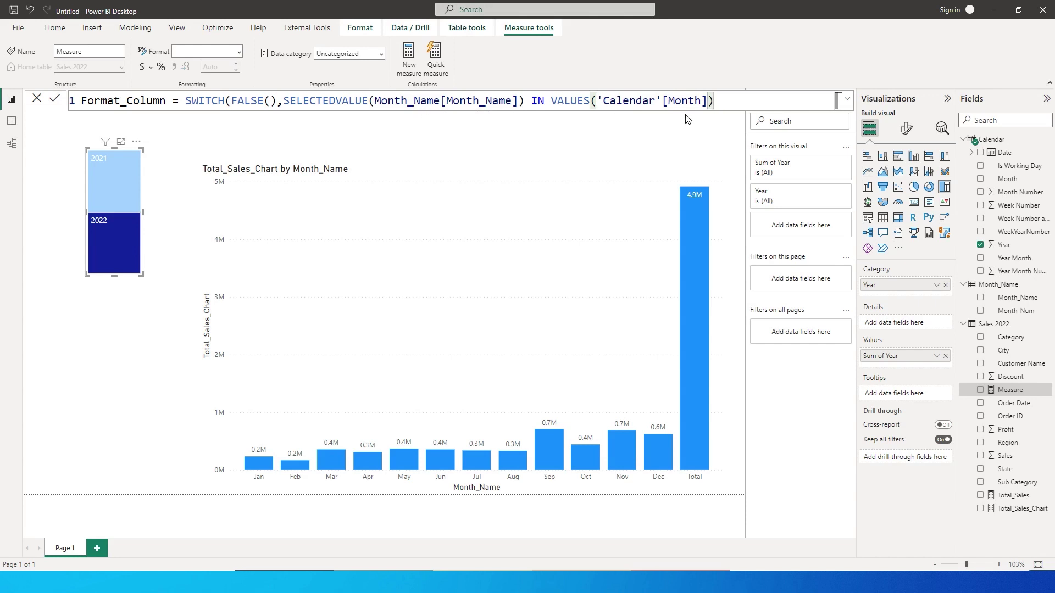
# Complete the SWITCH with the results "Red" and "Yellow", commit the Format_Column measure and select the column chart.
pyautogui.write(',')
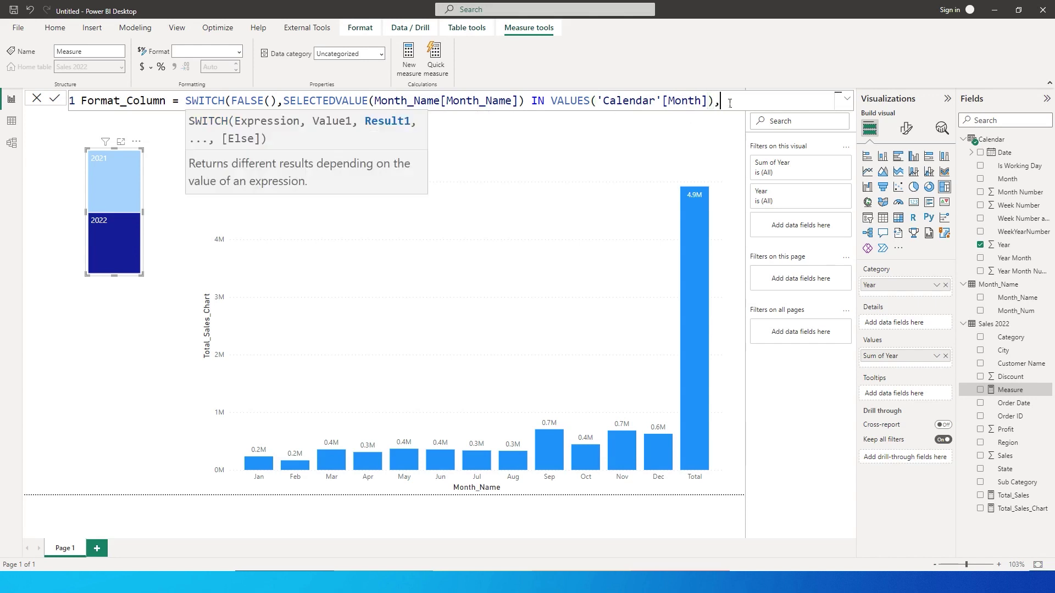
pyautogui.write('"Red","Yellow")')
pyautogui.press('Return')
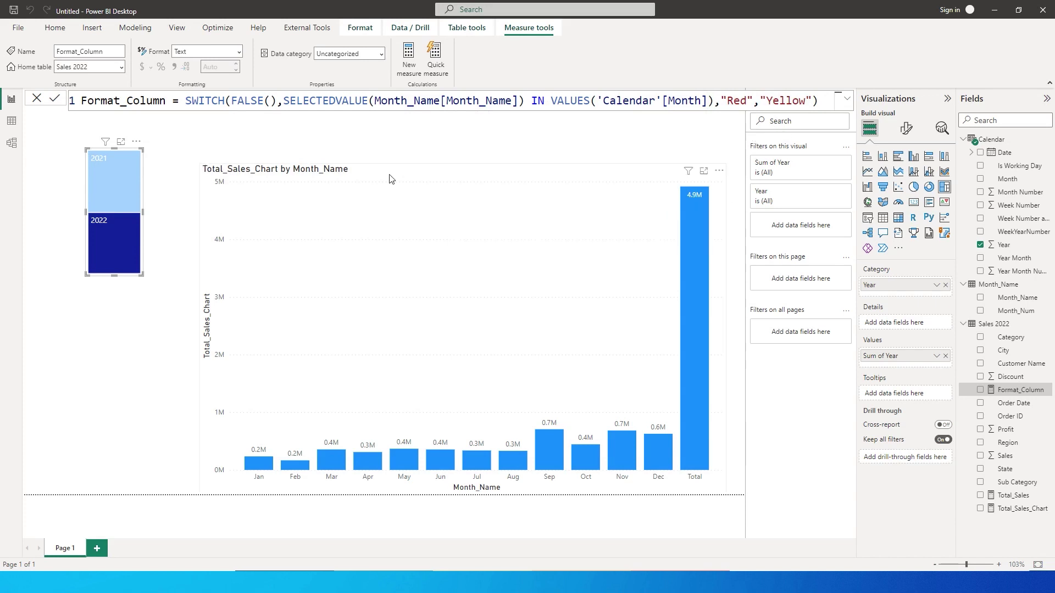
pyautogui.click(392, 180)
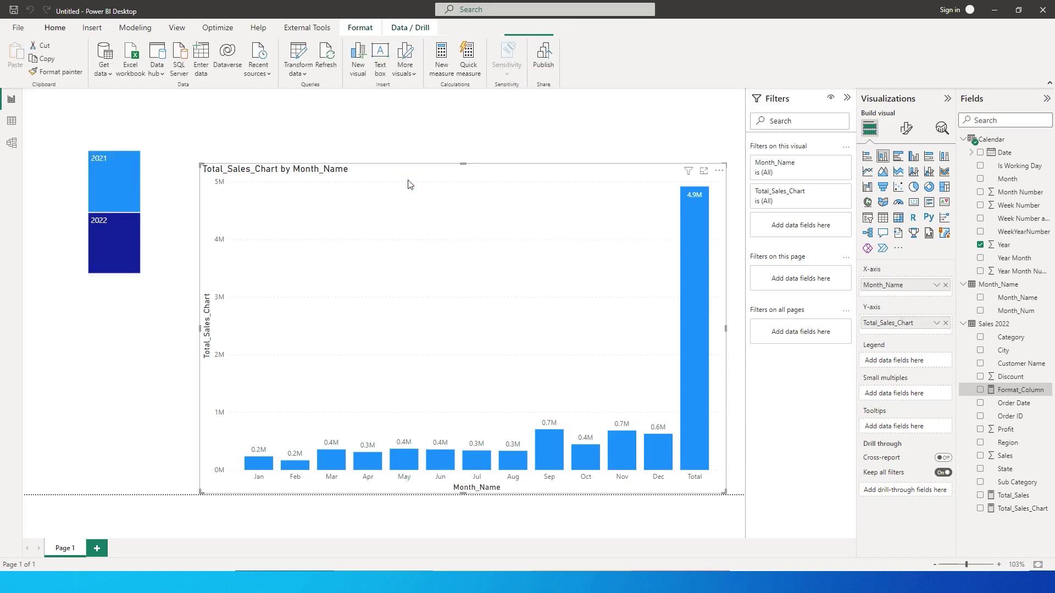
# Apply conditional formatting to the chart's default column colour, using the Field value style based on the Format_Column measure.
pyautogui.click(904, 128)
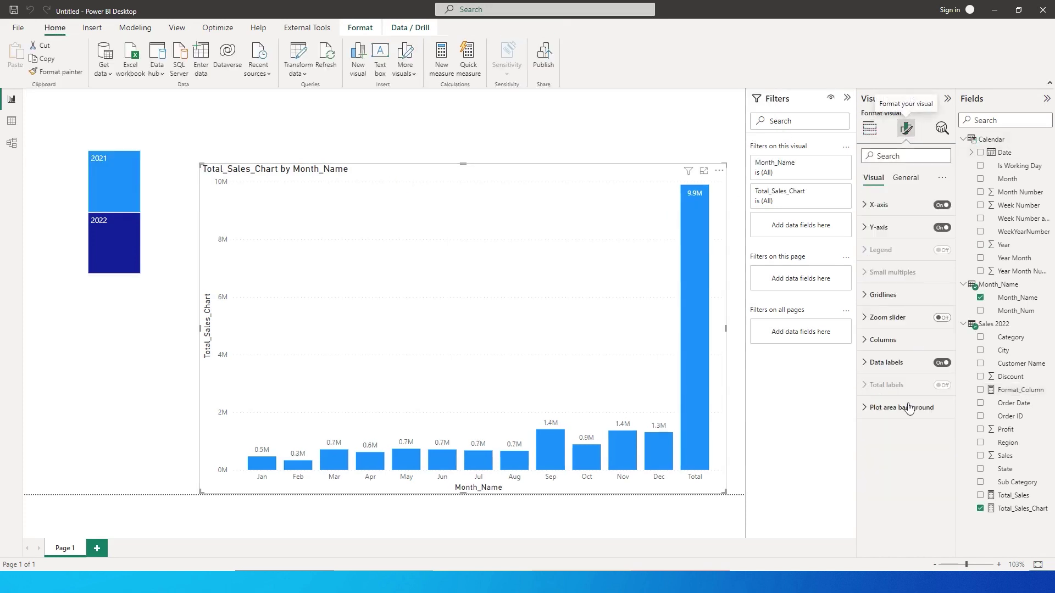
pyautogui.click(868, 339)
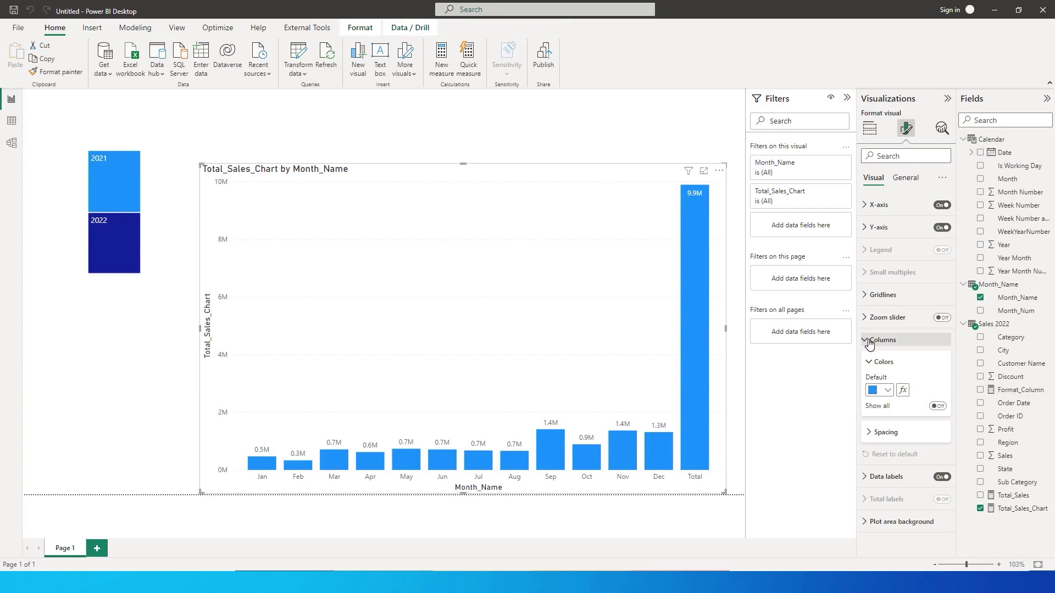
pyautogui.click(902, 391)
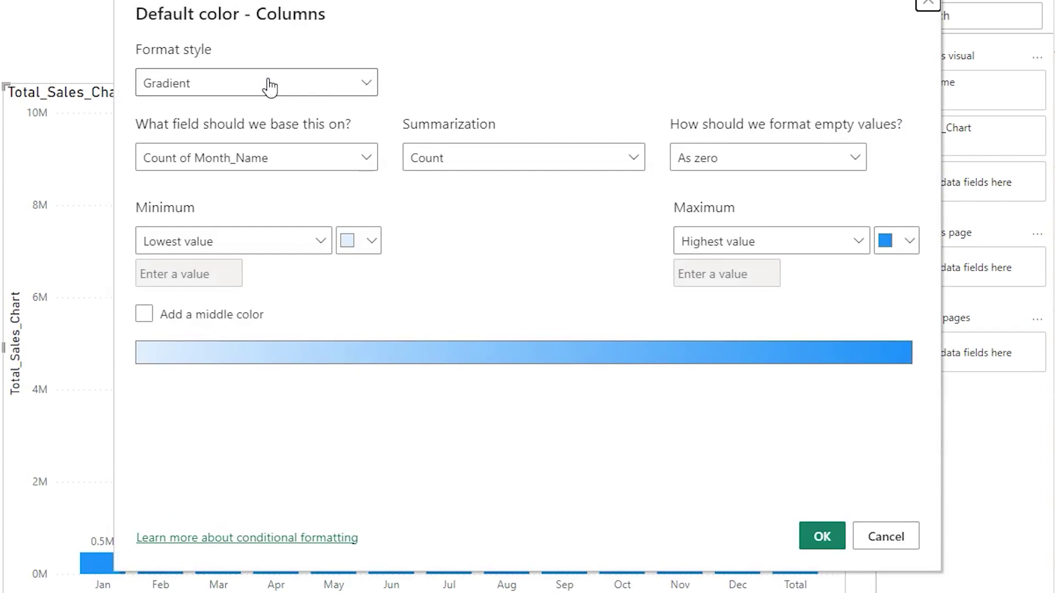
pyautogui.click(378, 99)
pyautogui.click(217, 175)
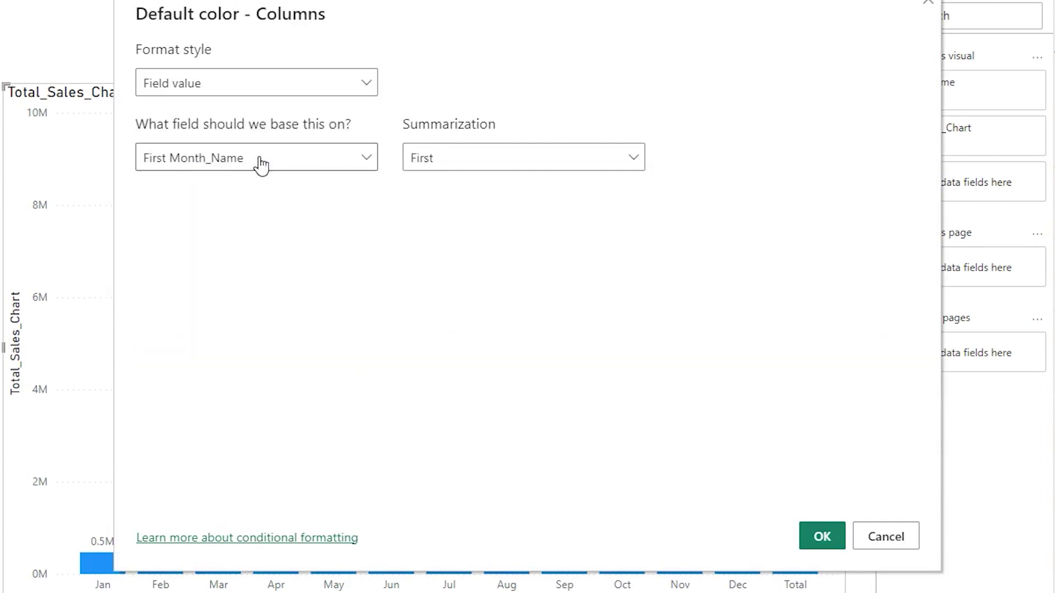
pyautogui.click(199, 164)
pyautogui.write('form')
pyautogui.click(241, 241)
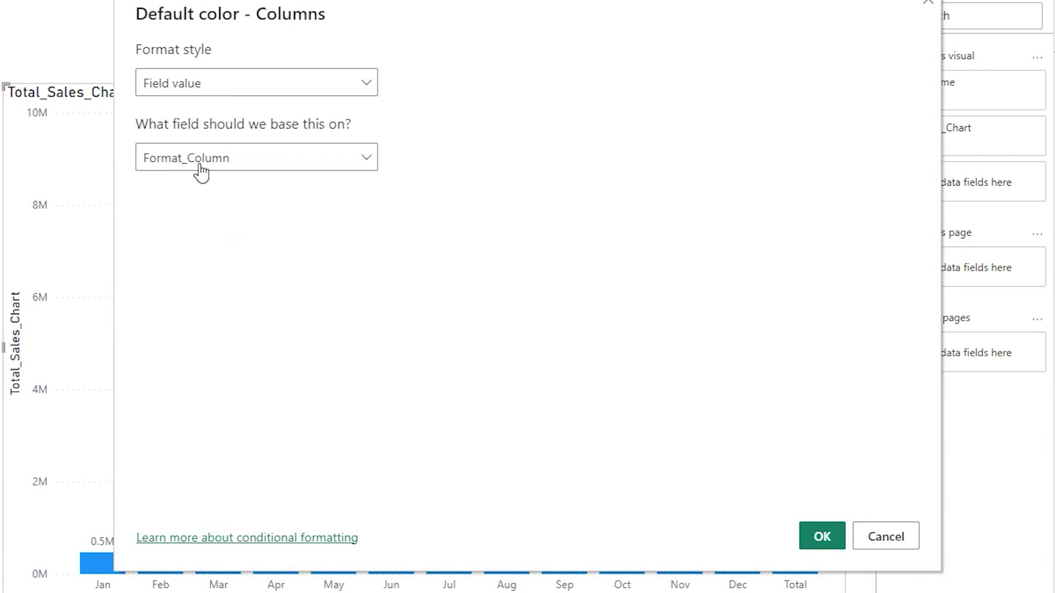
pyautogui.click(822, 537)
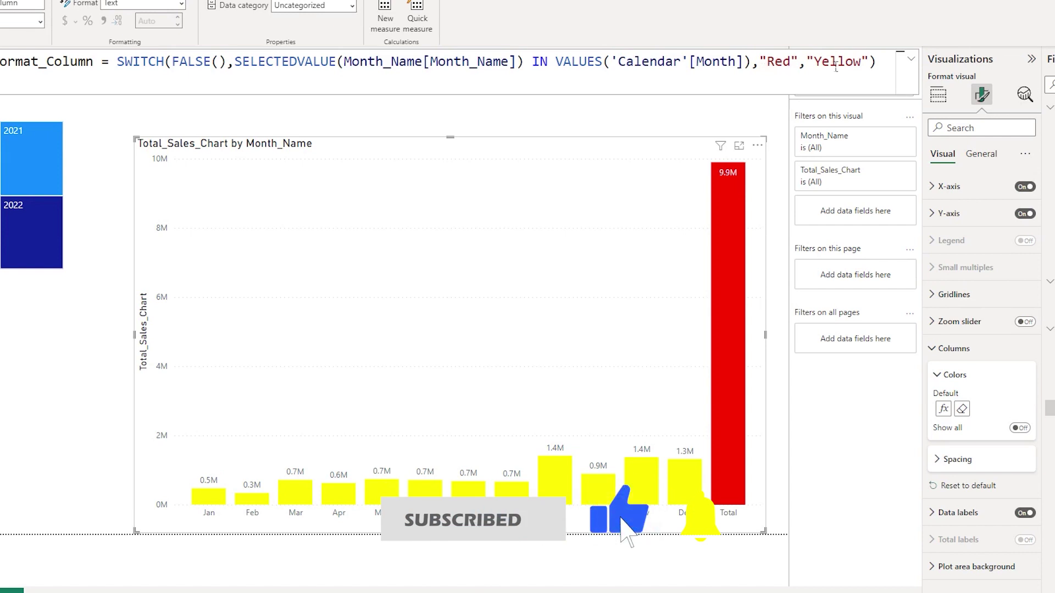
# Replace the two colour results in the Format_Column formula with "#639b94" and "#e8785c" and commit the measure.
pyautogui.moveTo(761, 62); pyautogui.dragTo(875, 64)
pyautogui.write('"#639b94","#e8785c"')
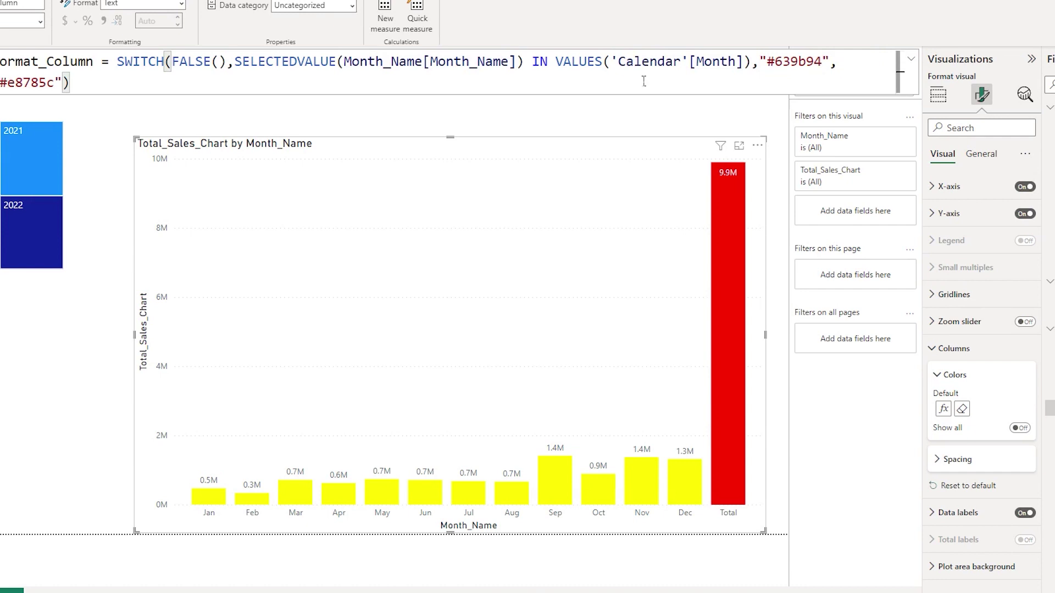
pyautogui.press('Return')
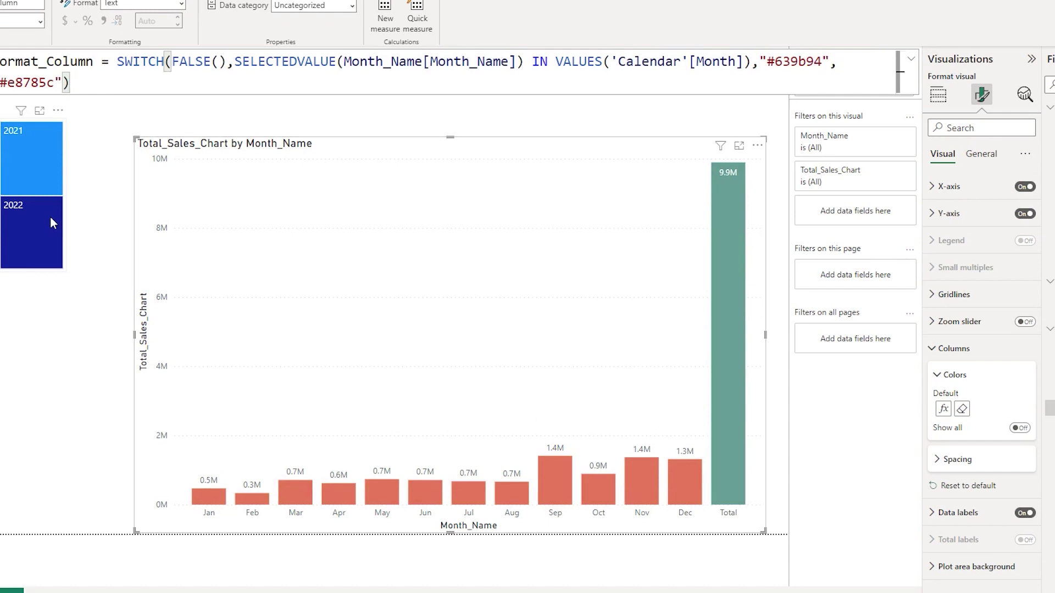
# Filter the monthly sales column chart to 2022 using the year treemap.
pyautogui.click(47, 235)
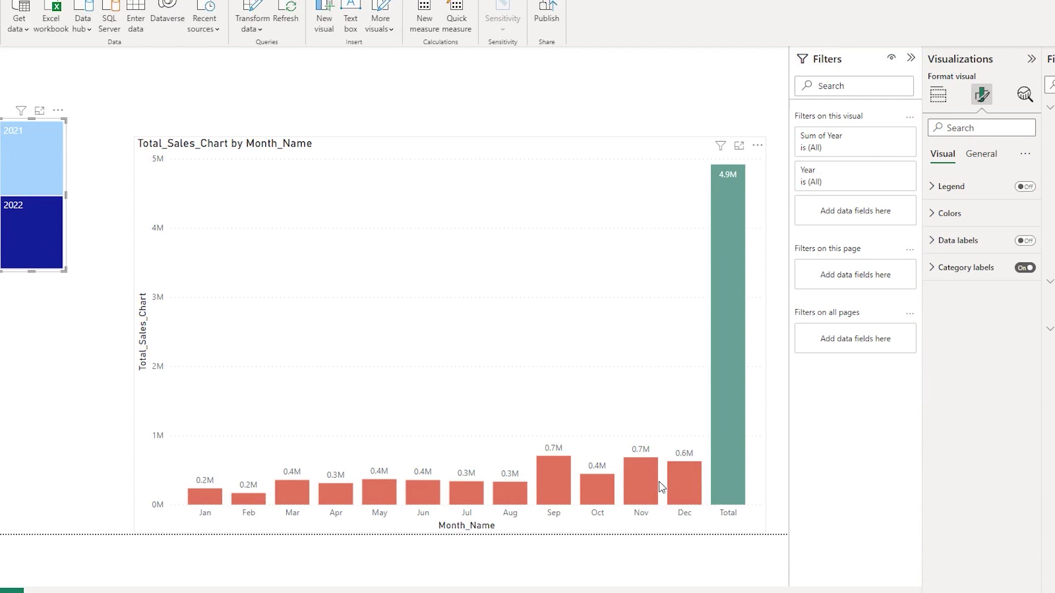
pyautogui.moveTo(729, 400)
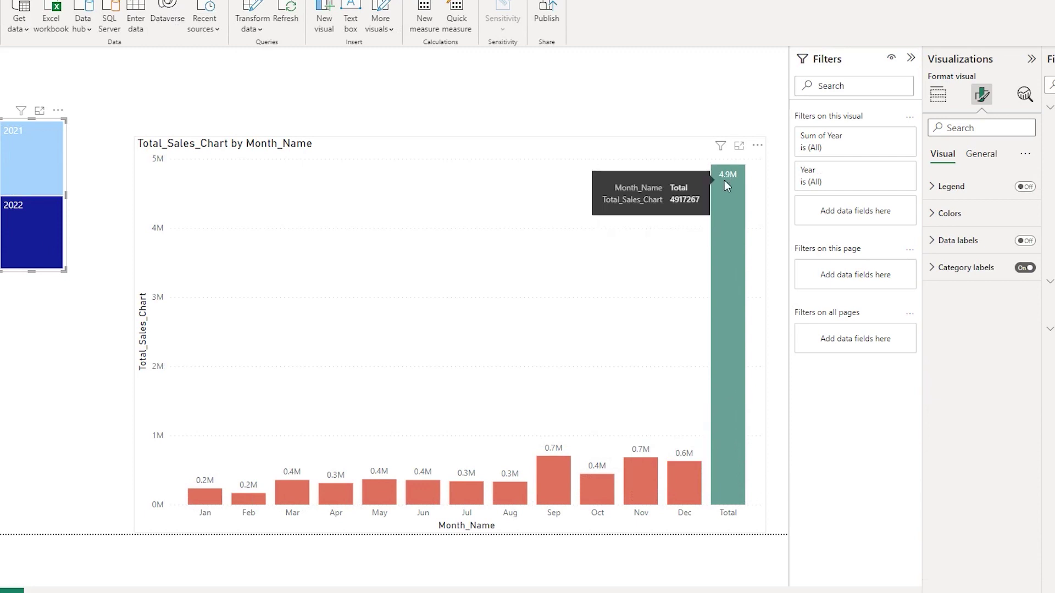